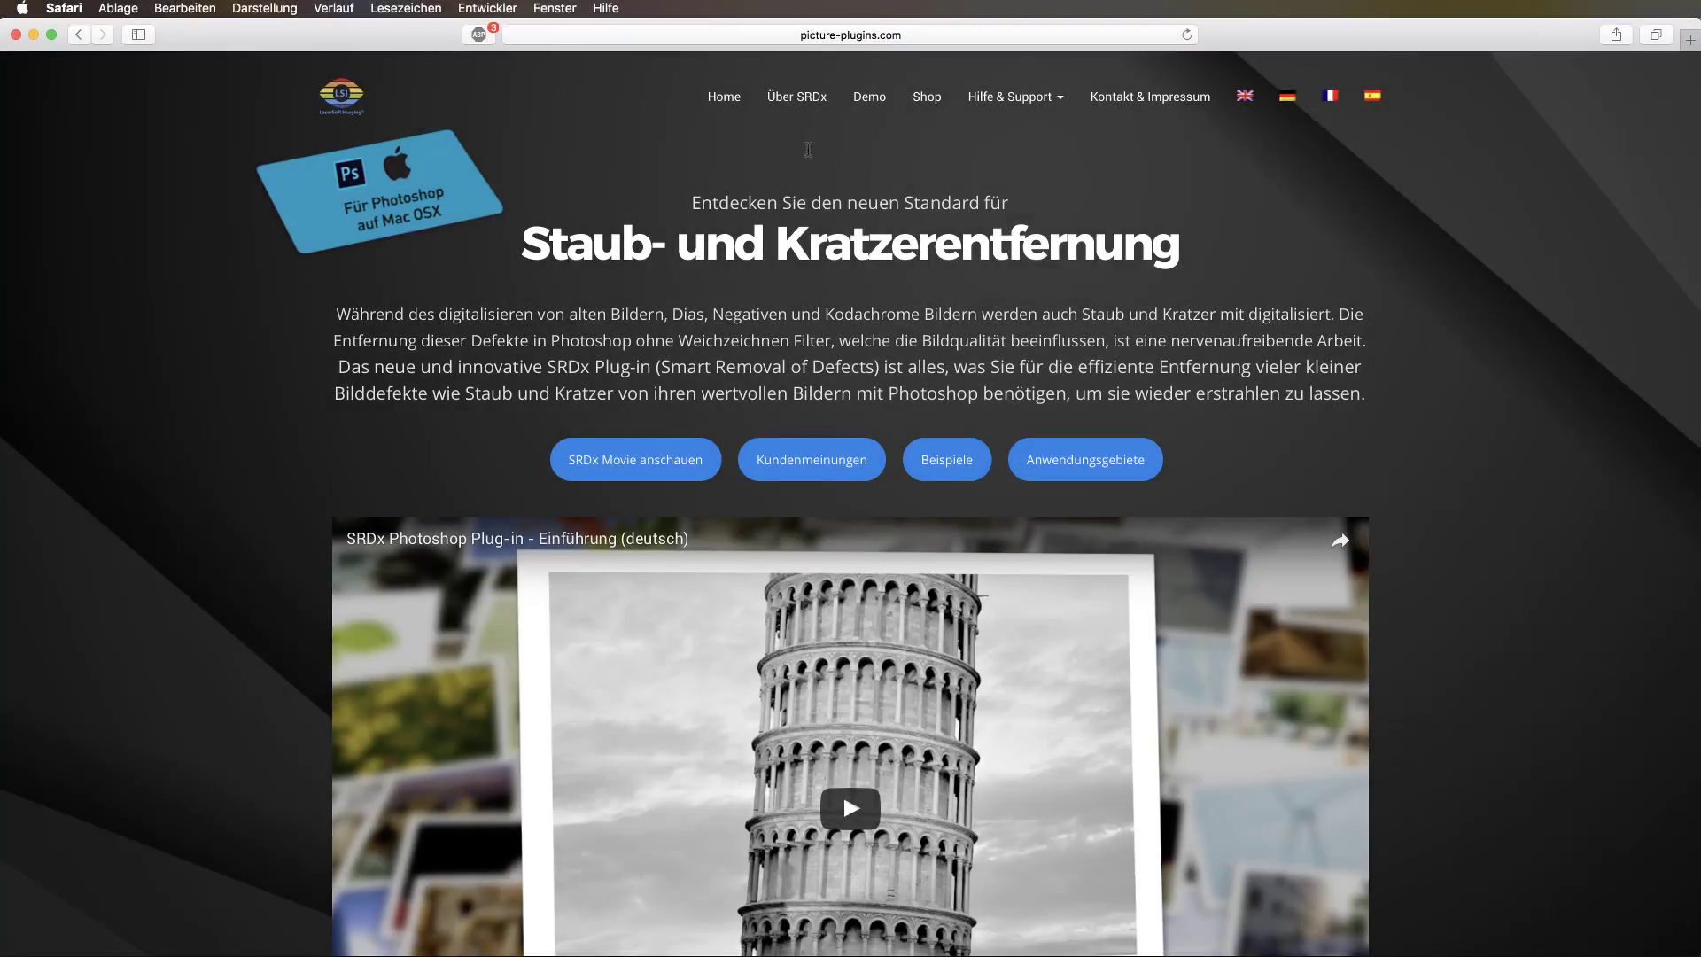
# Scroll the SRDx page past Kundenmeinungen and Beispiele down to the Anwendungsgebiete section.
pyautogui.scroll(-10, 857, 227)
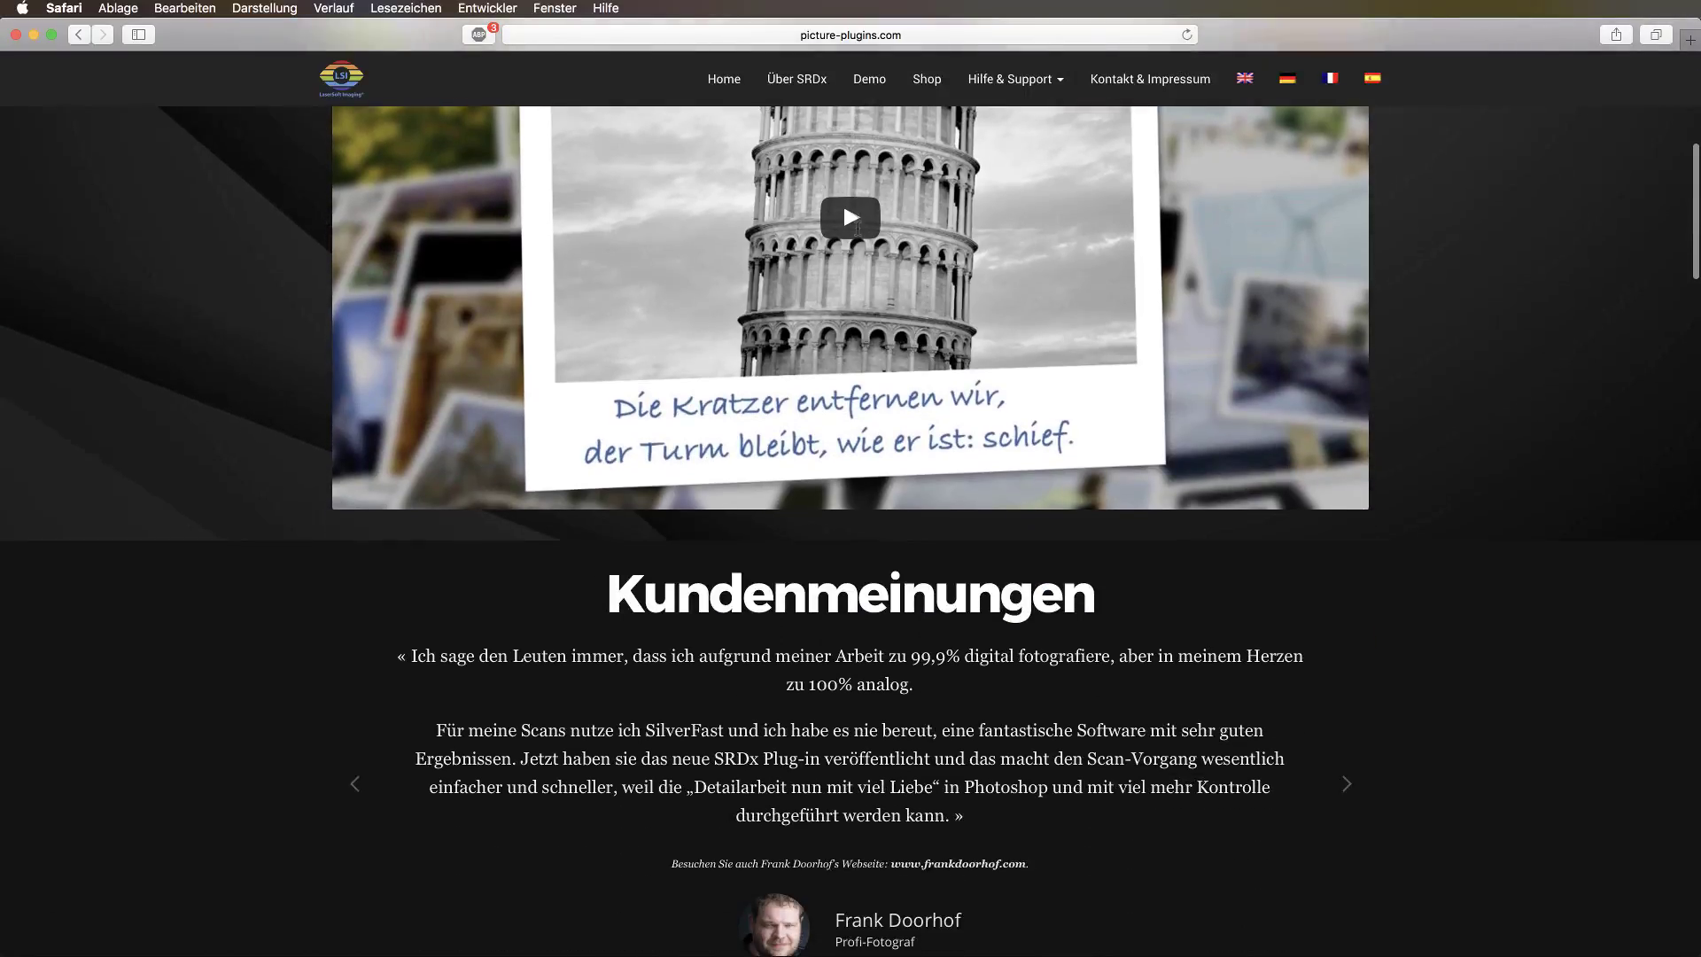
pyautogui.scroll(-20, 856, 228)
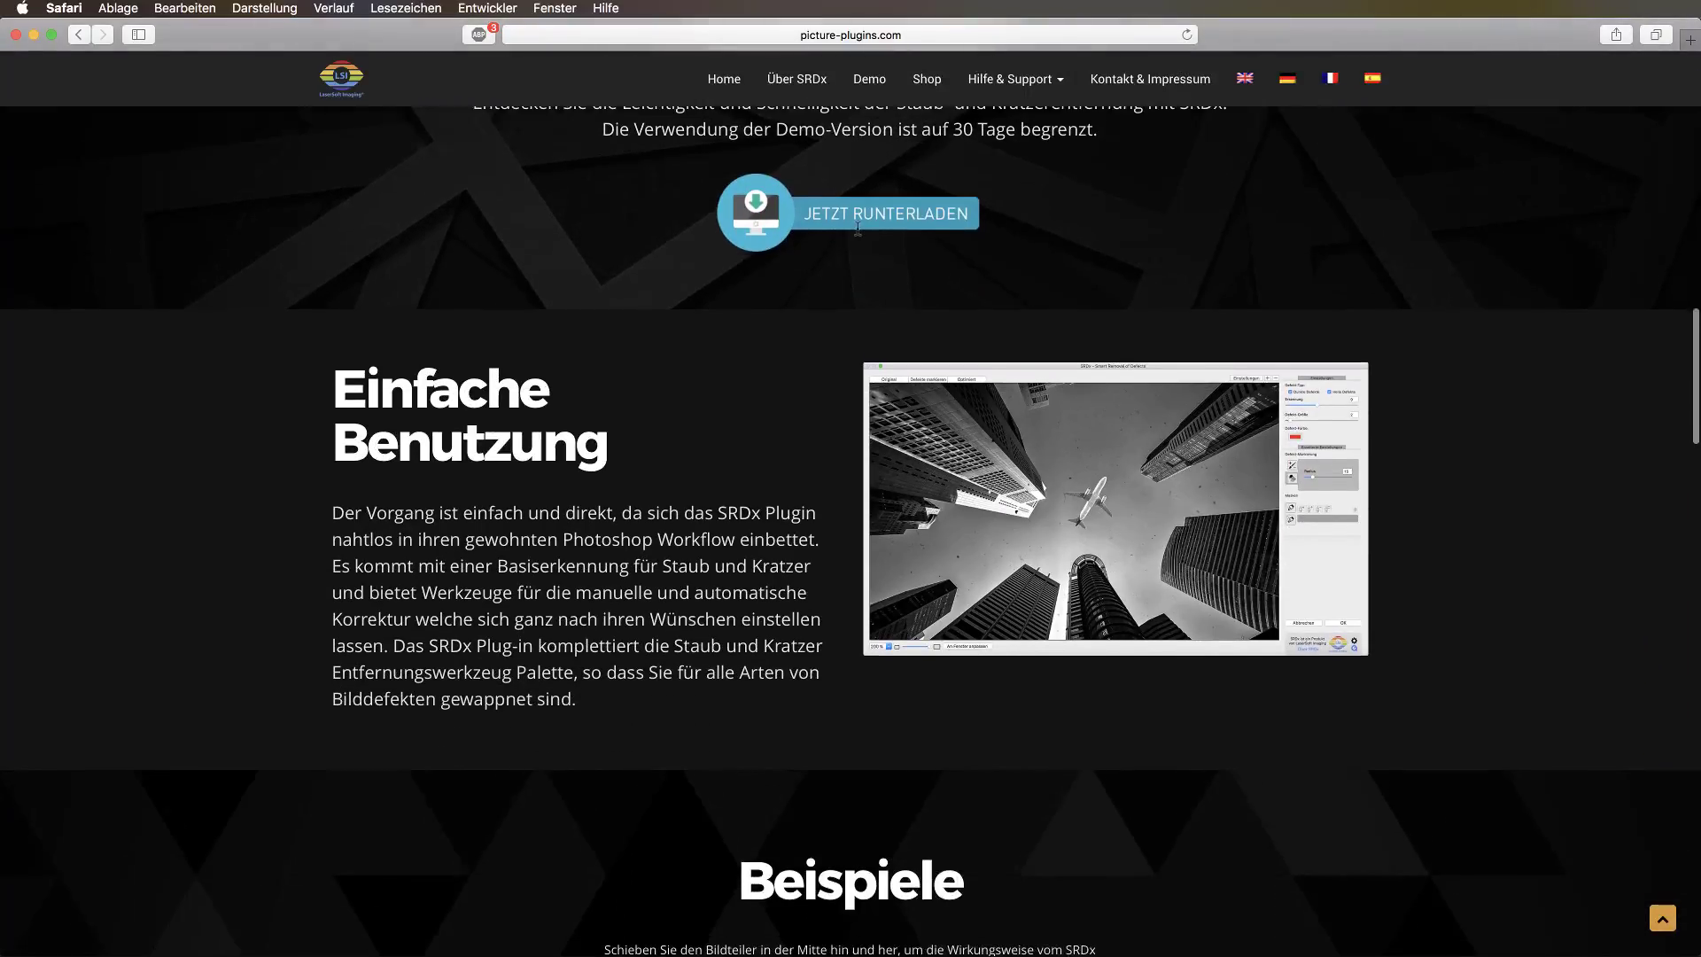
pyautogui.scroll(-13, 857, 228)
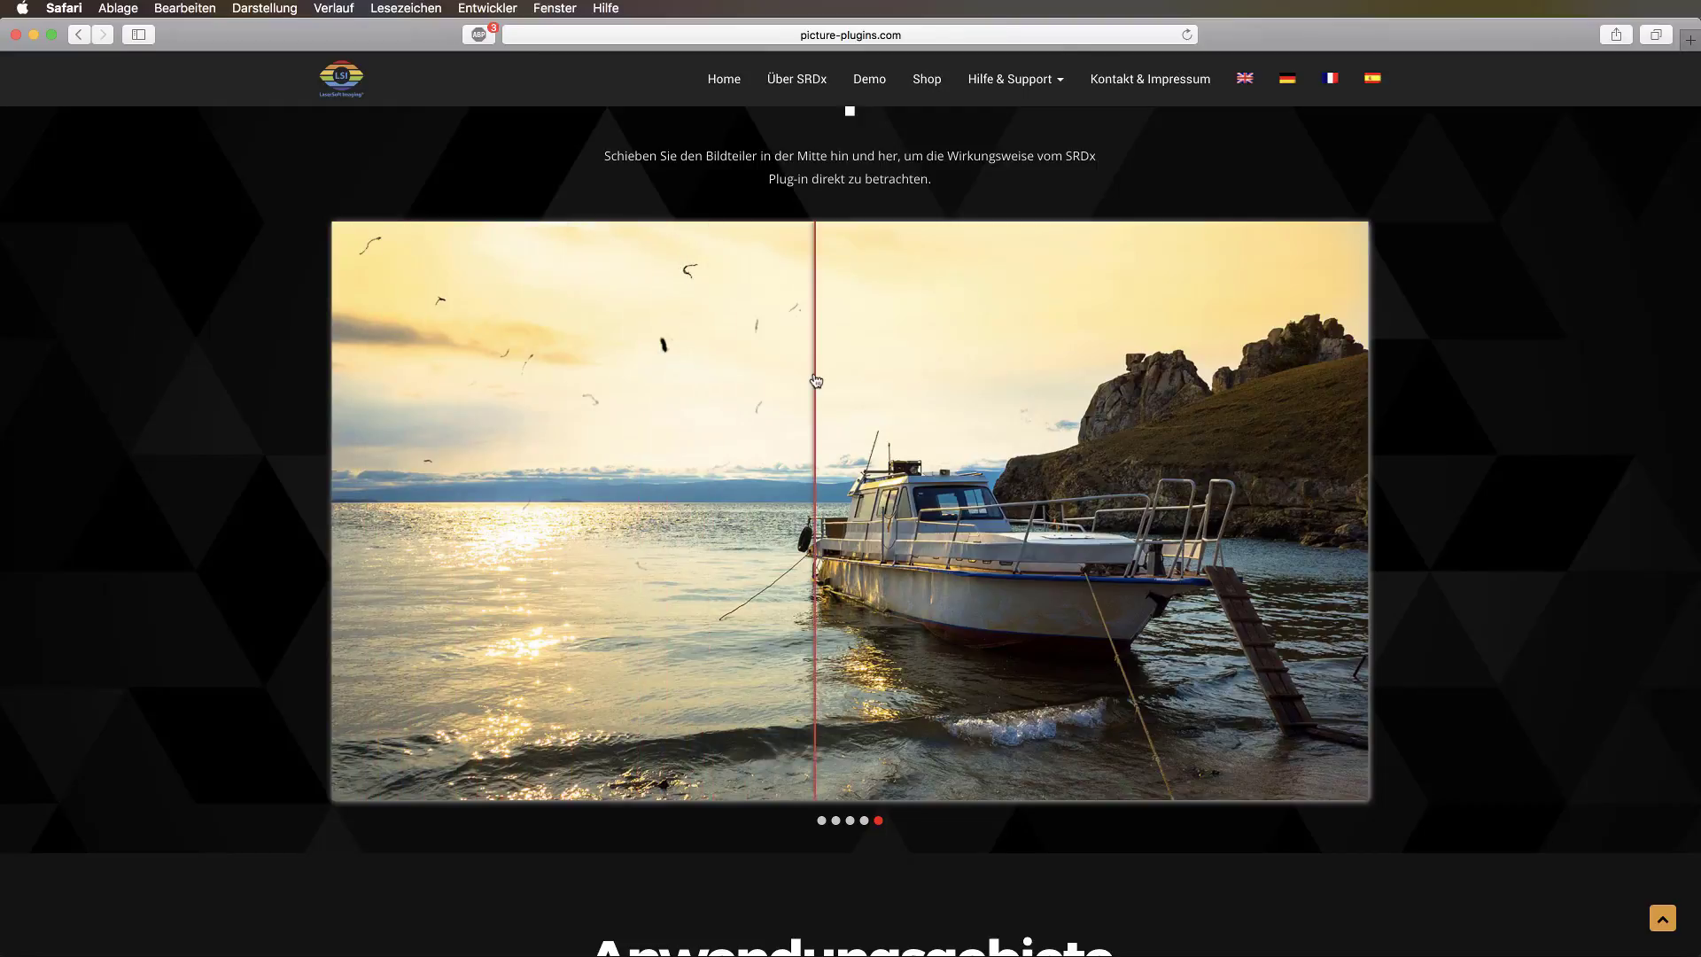
pyautogui.scroll(-10, 815, 381)
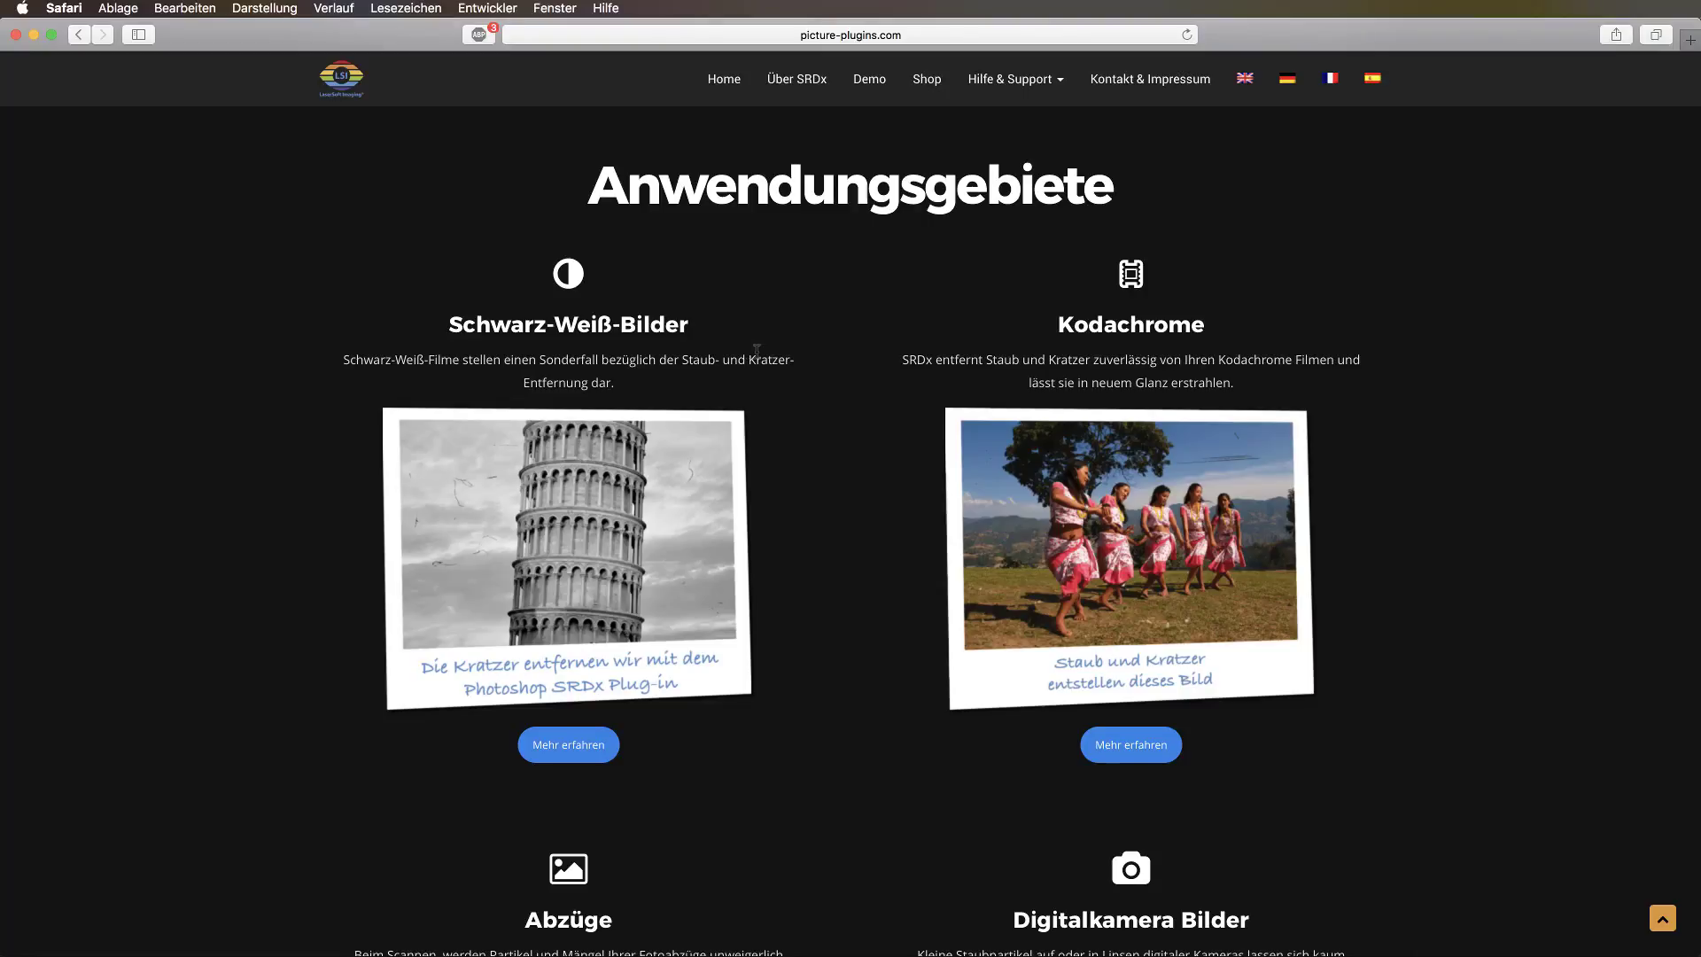
# Scroll down to the Abzüge scratched beach print and Digitalkamera Bilder dusty-lens lake examples.
pyautogui.scroll(-1, 950, 333)
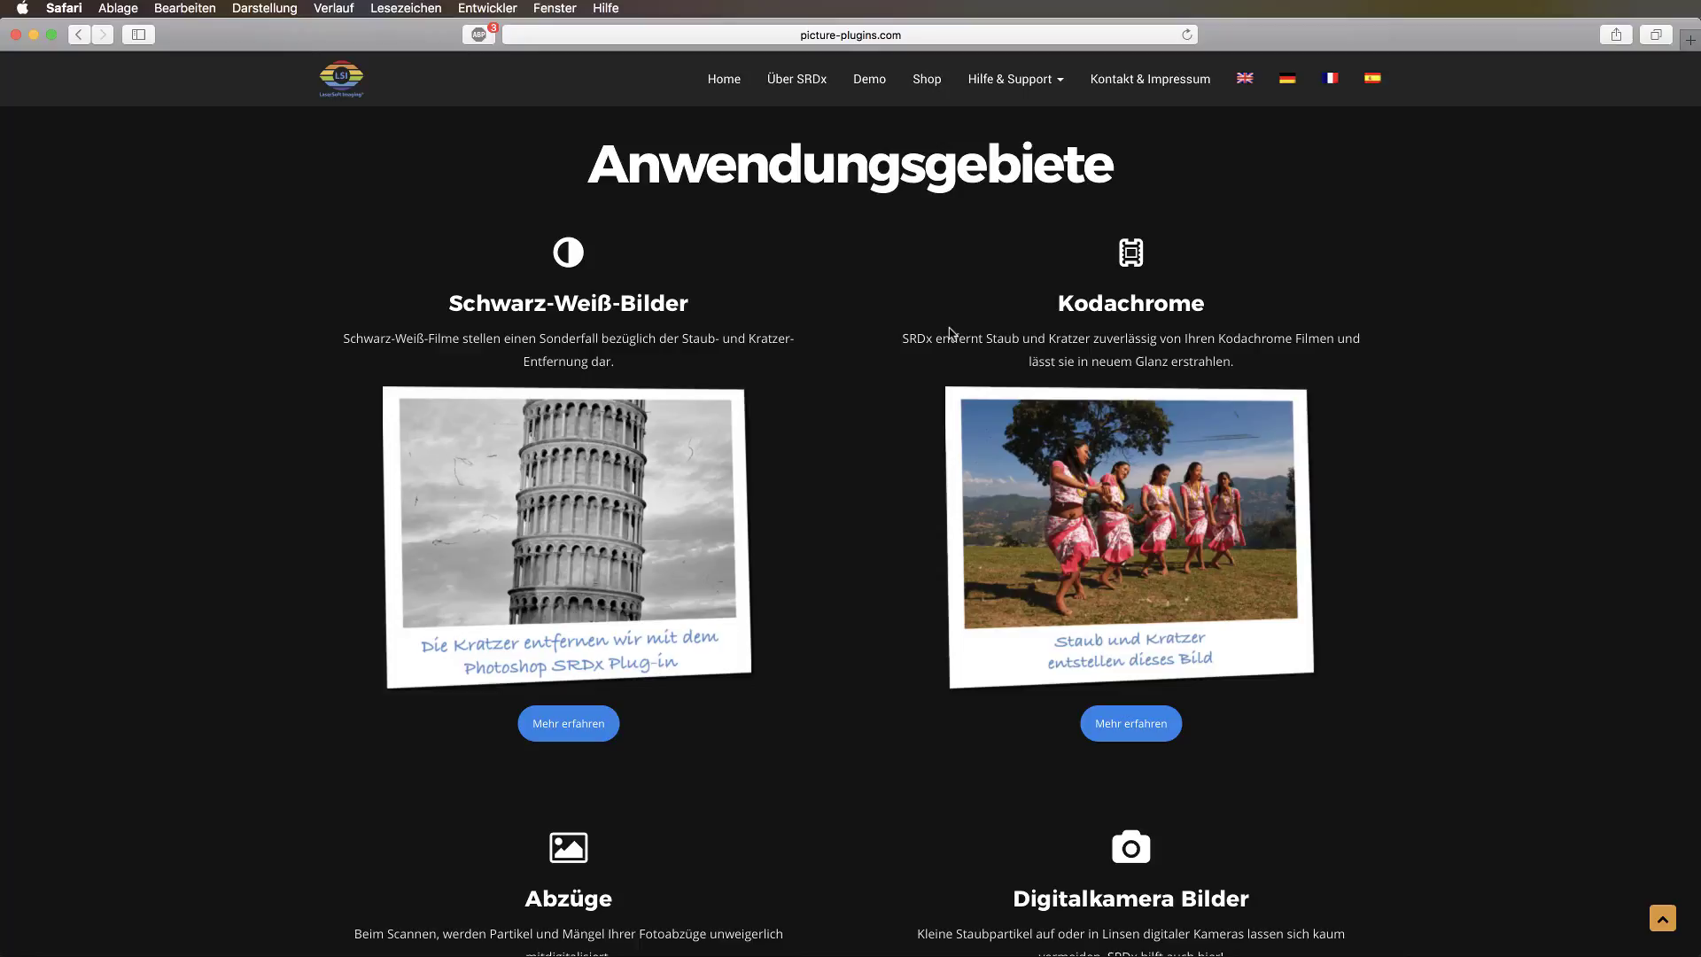
pyautogui.scroll(-10, 950, 333)
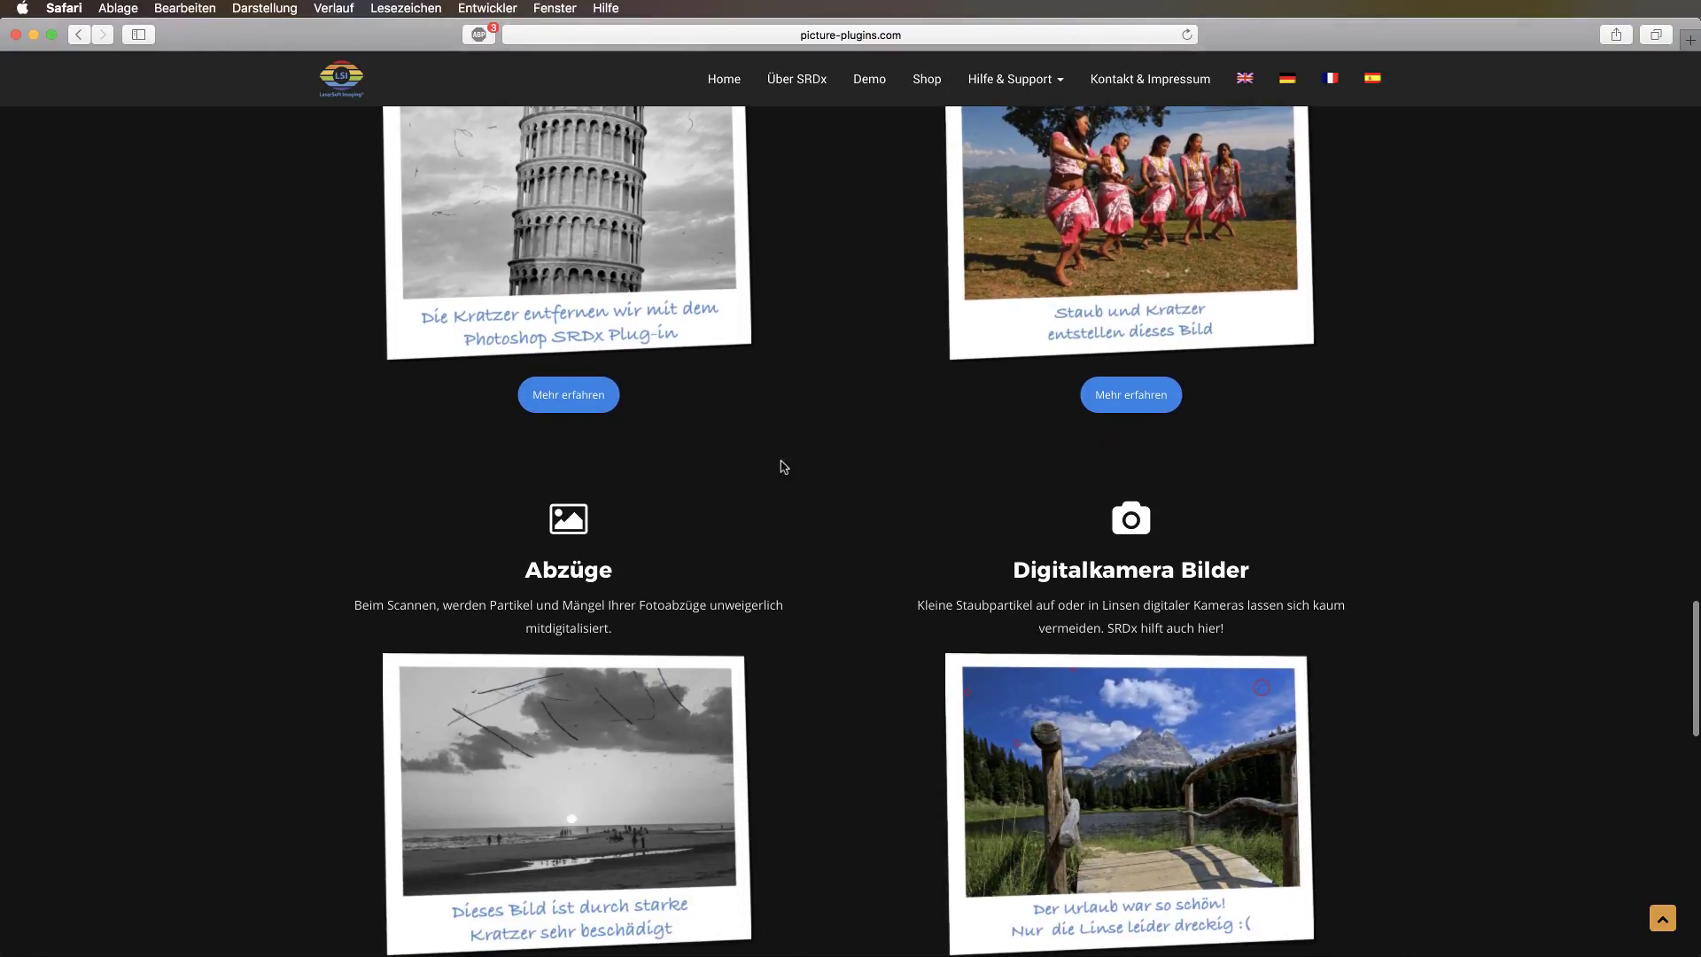
pyautogui.scroll(-3, 752, 559)
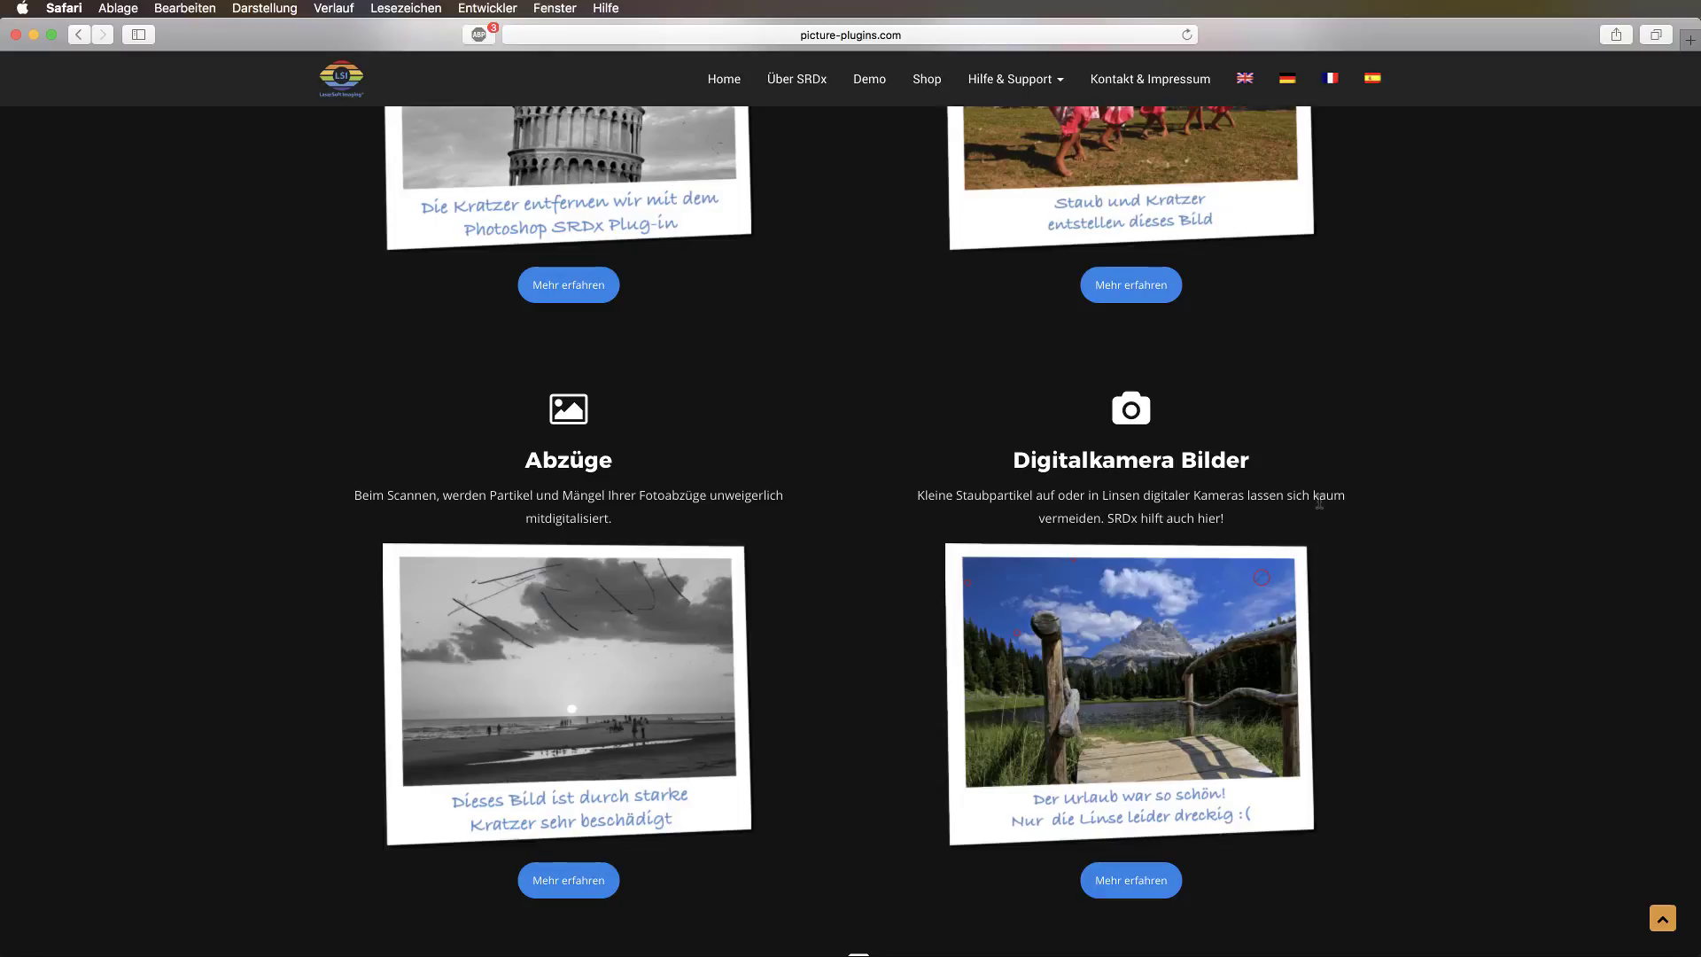
# Scroll down to the Film-Negative section of the SRDx page.
pyautogui.scroll(-10, 1319, 502)
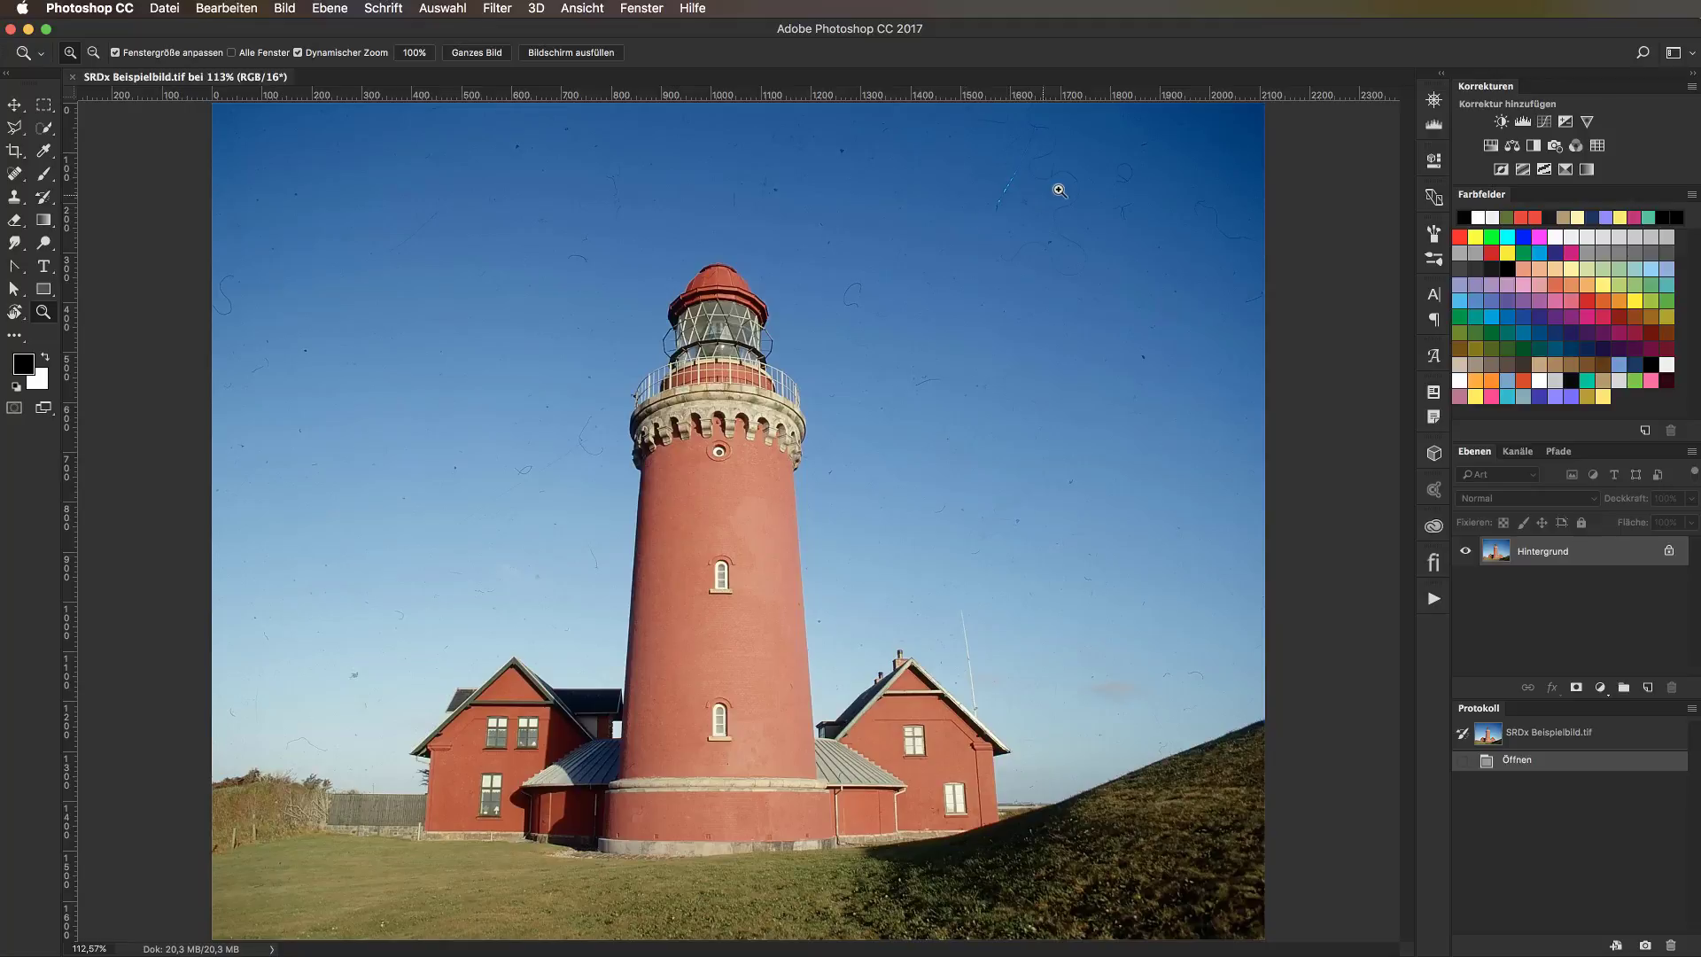
pyautogui.moveTo(1049, 183); pyautogui.dragTo(1153, 197)
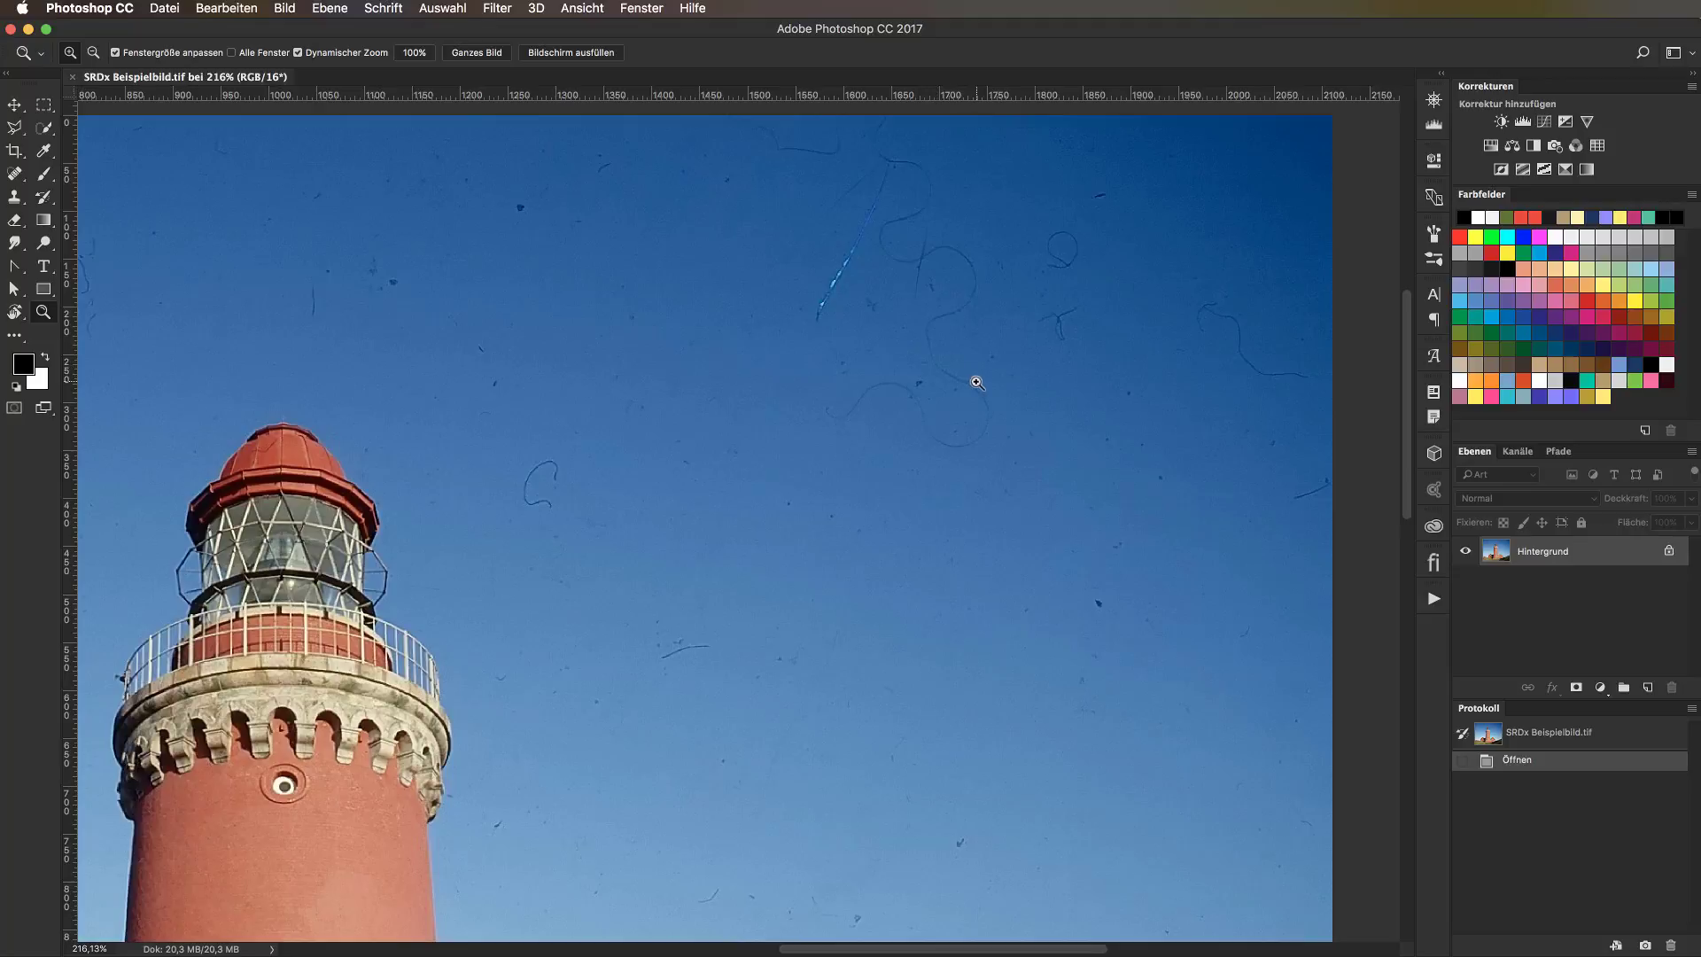
pyautogui.hscroll(-15, 665, 276)
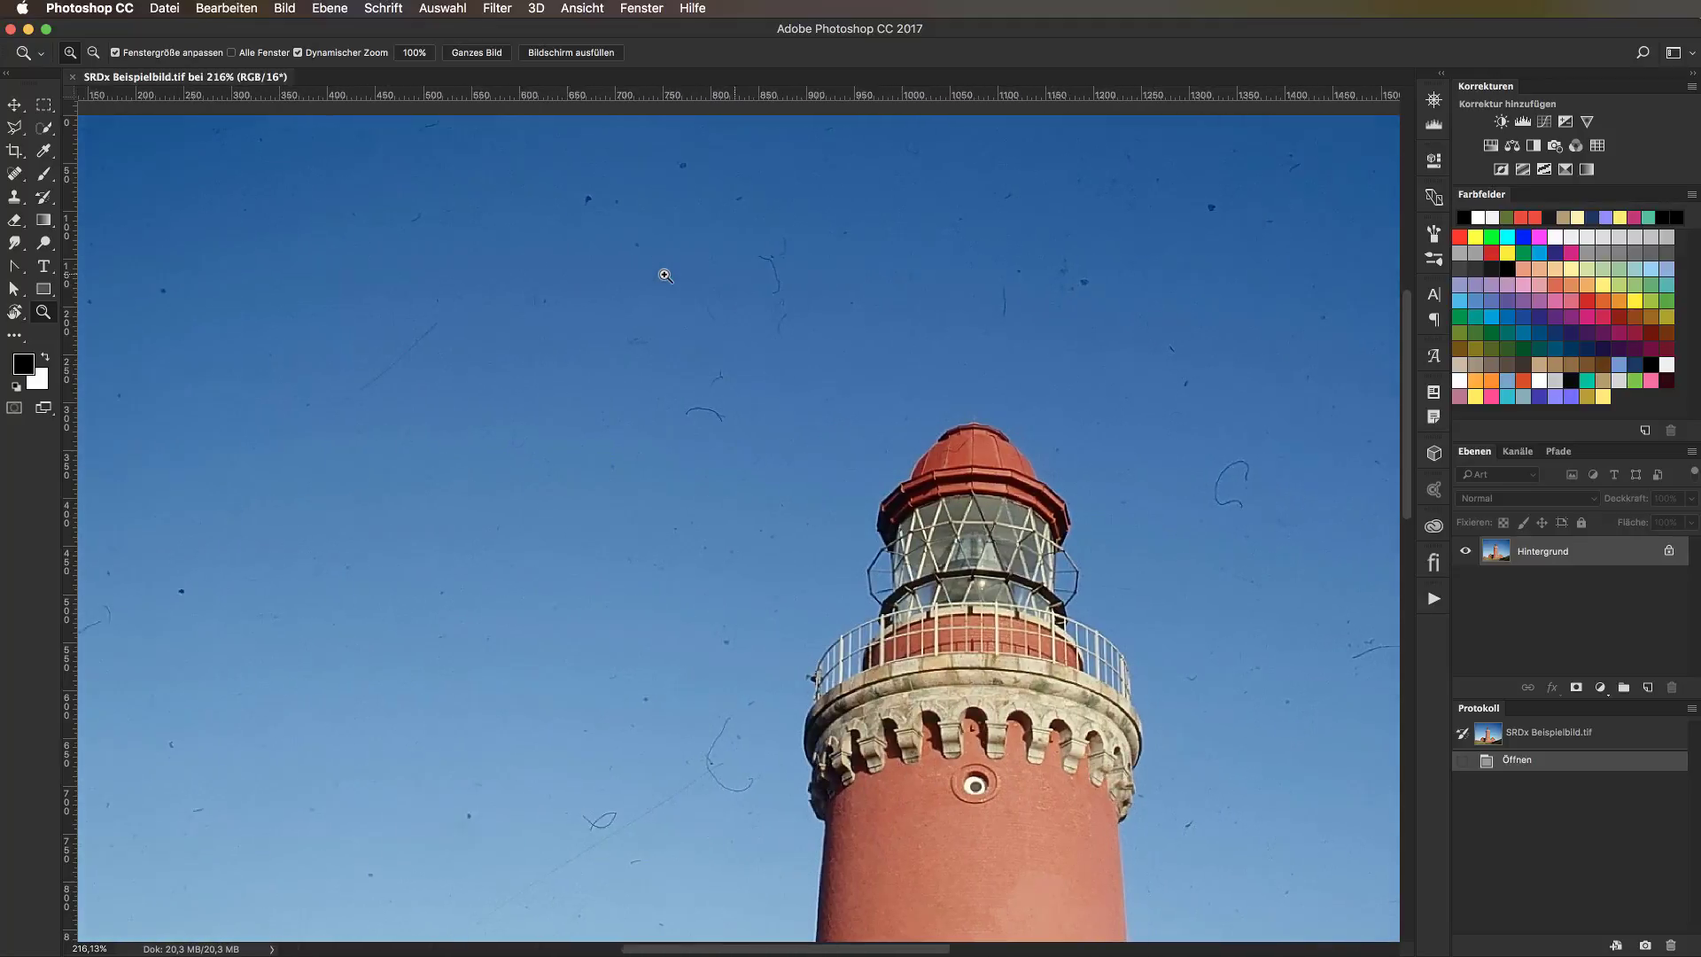
pyautogui.hscroll(-10, 665, 276)
pyautogui.scroll(-10, 666, 276)
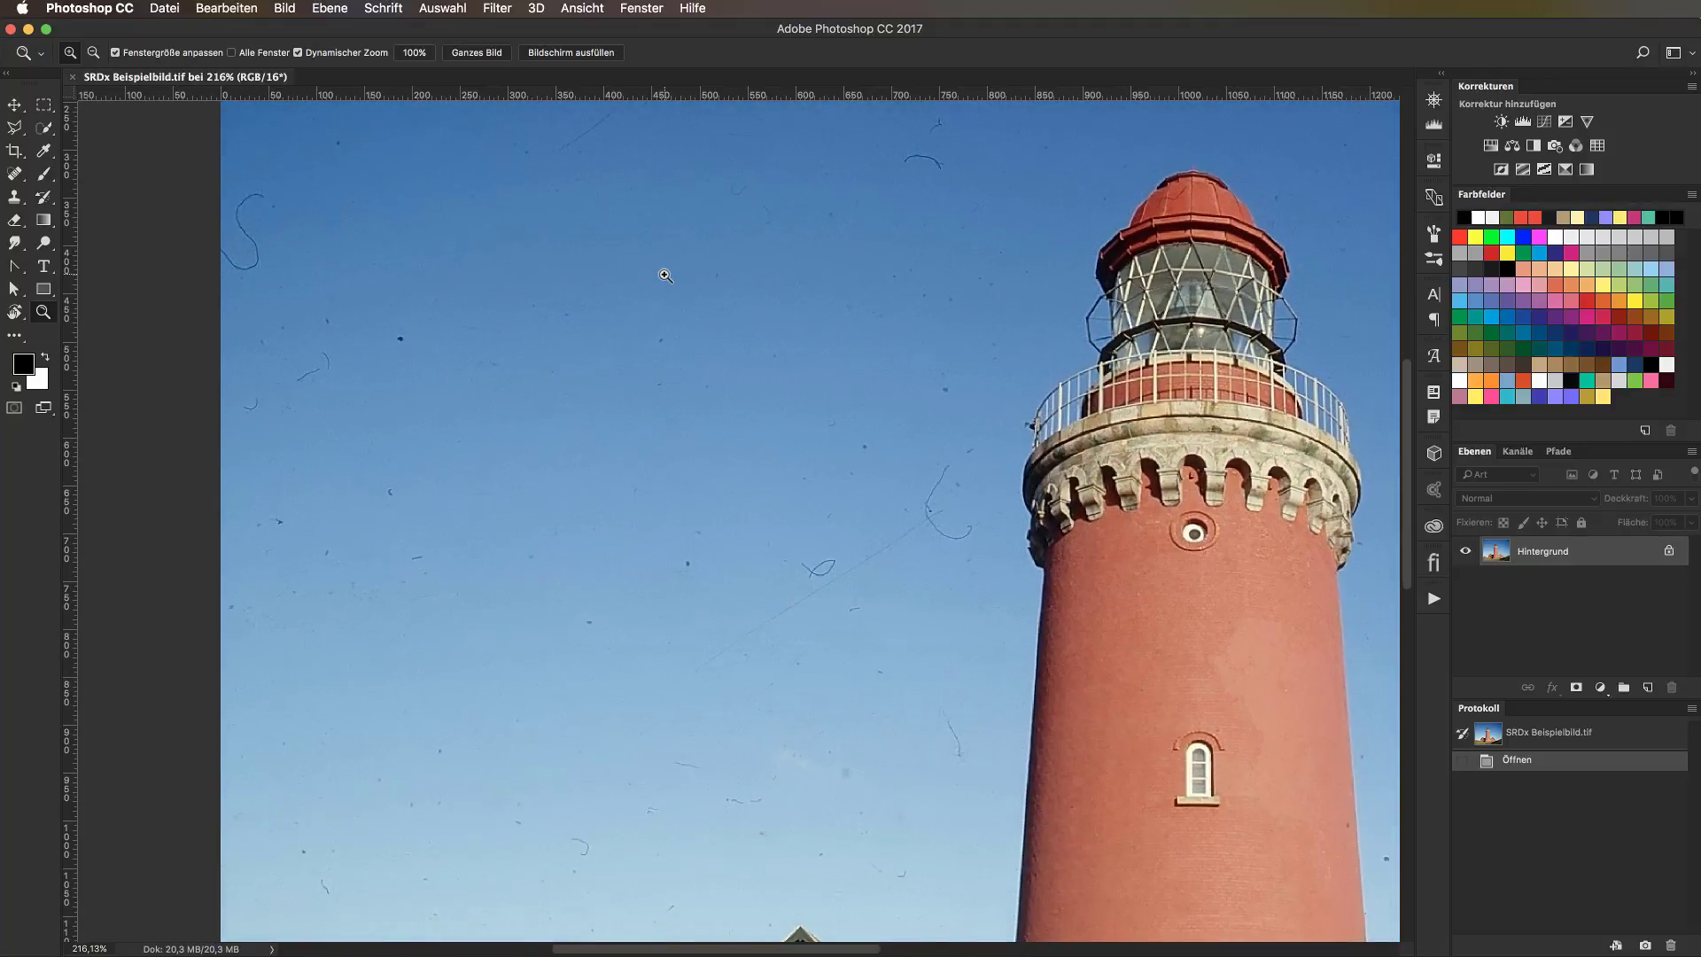
pyautogui.scroll(-3, 665, 275)
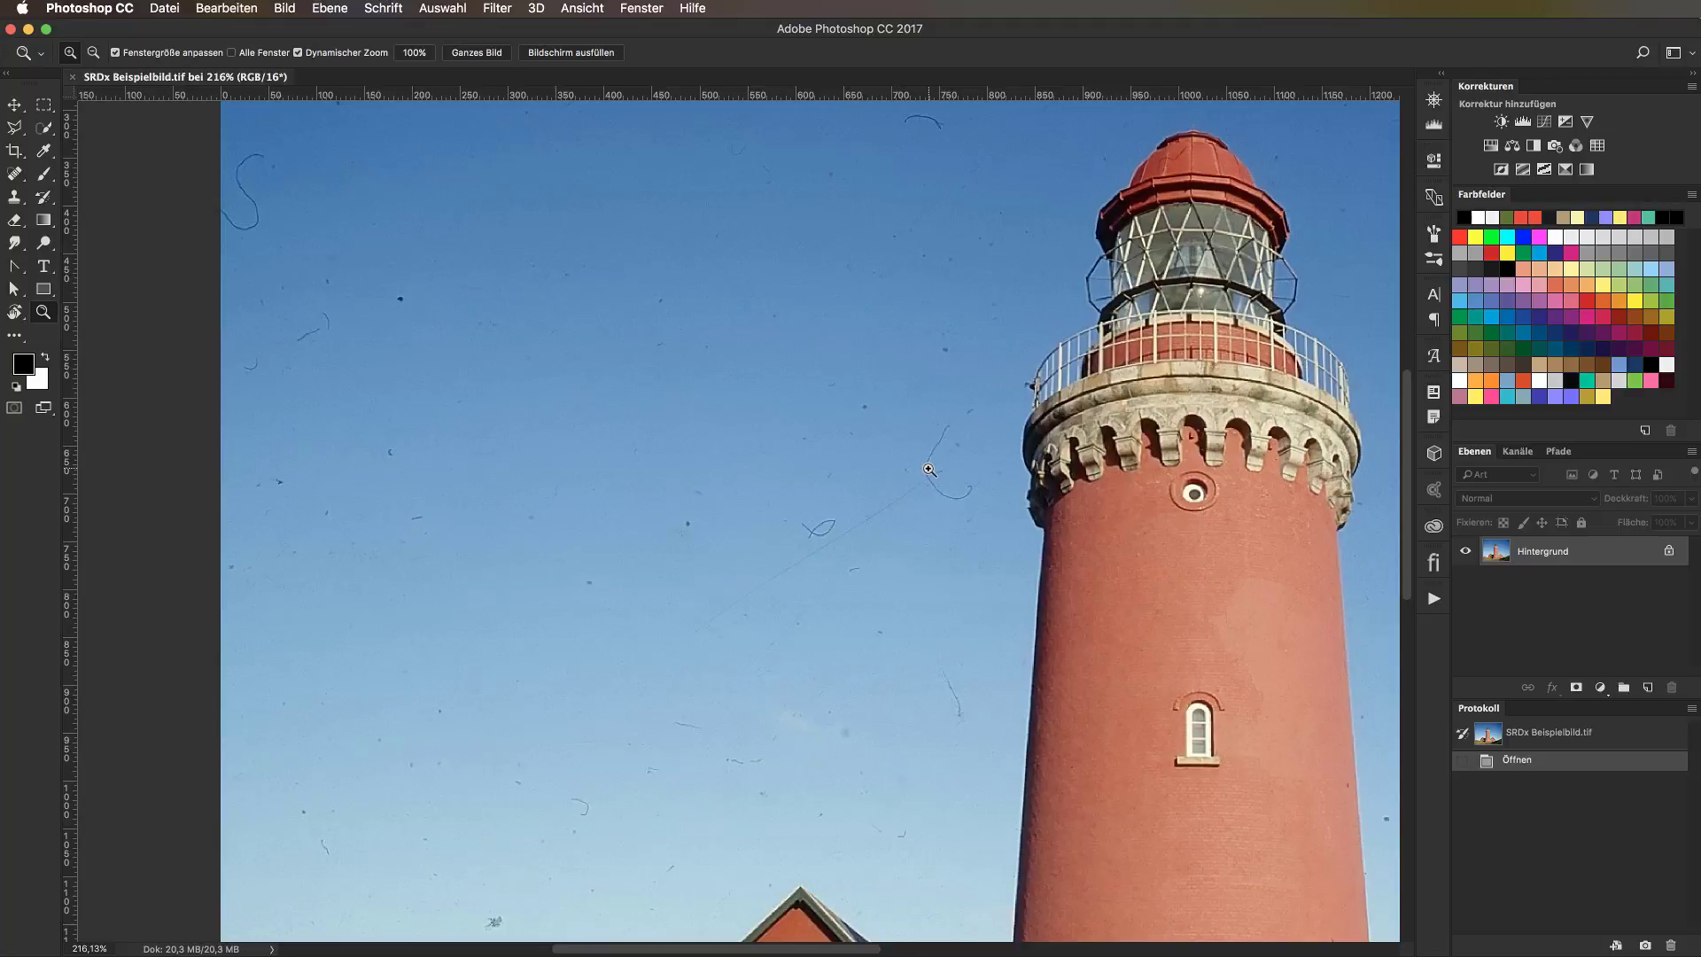
pyautogui.press('super+0')
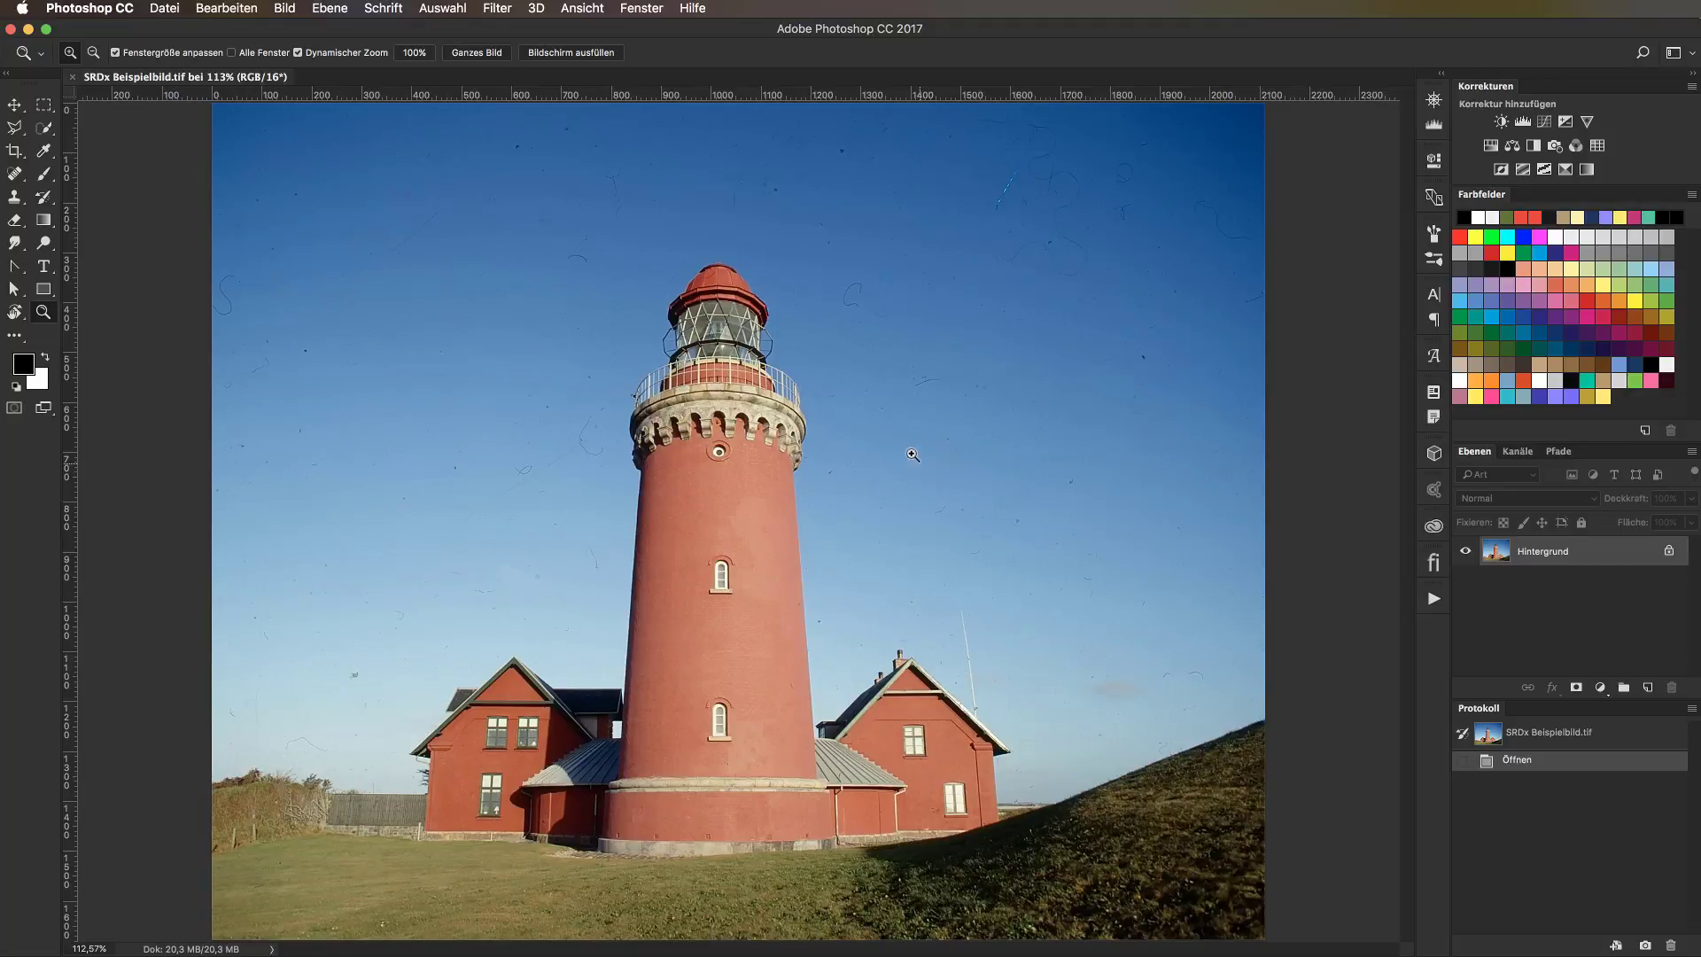
# Launch Filter > LaserSoft Imaging > SRDx, fit the lighthouse to the preview and show Original.
pyautogui.click(503, 9)
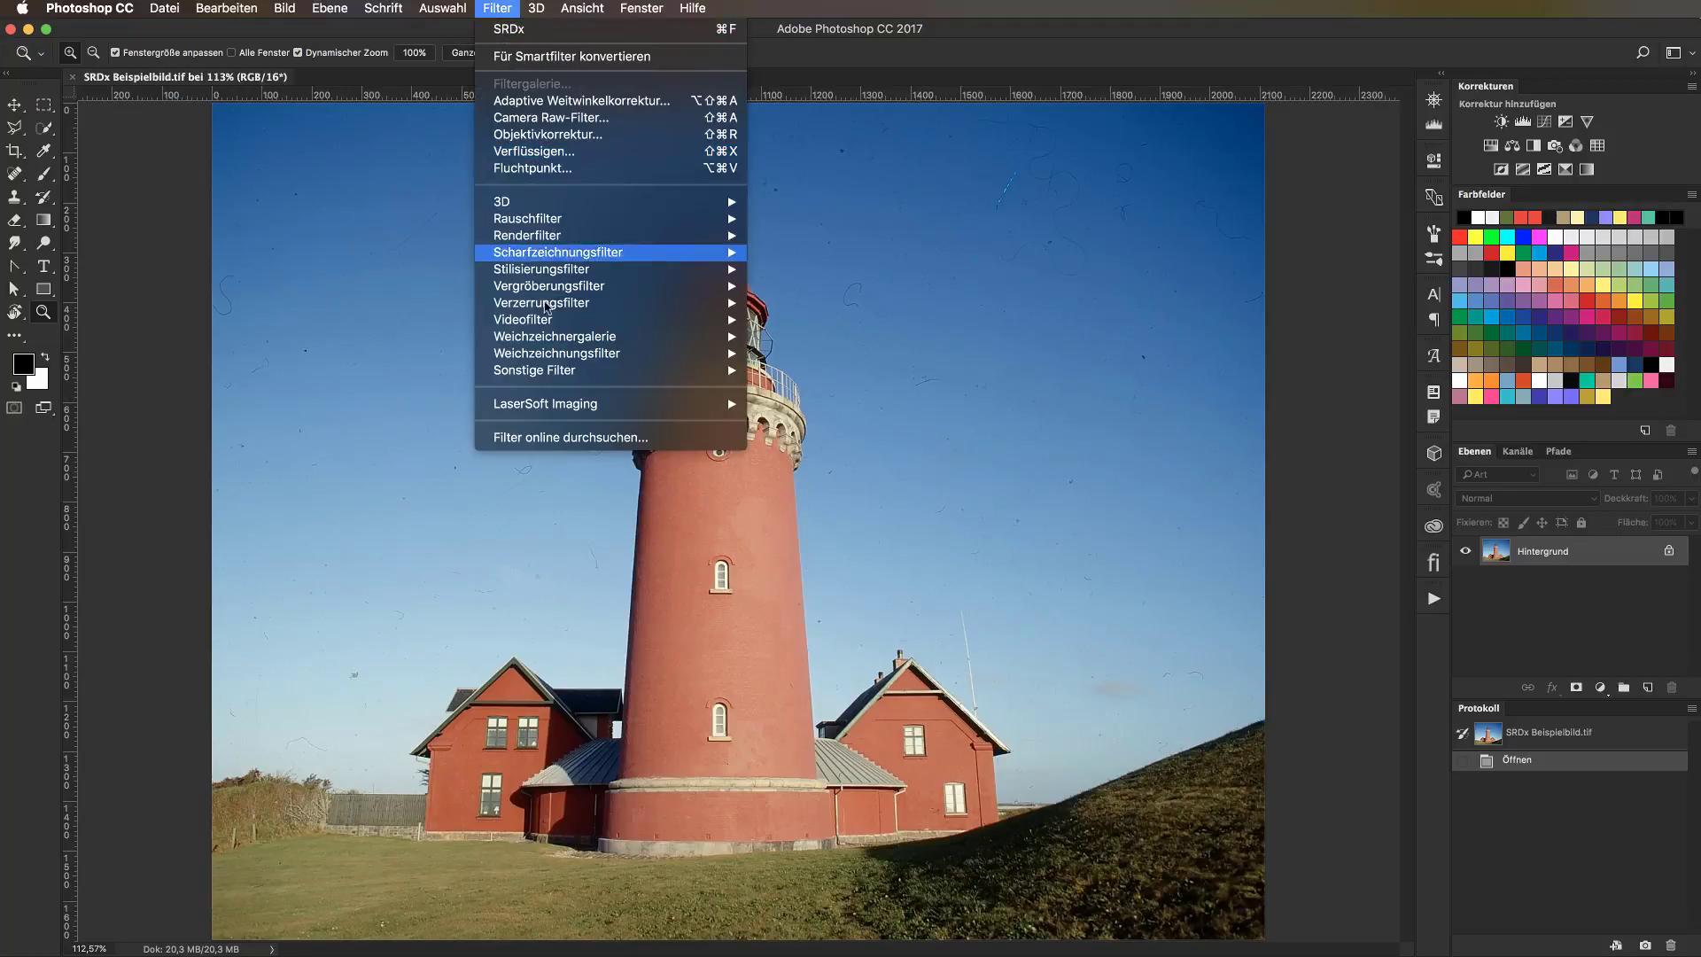
pyautogui.moveTo(709, 404)
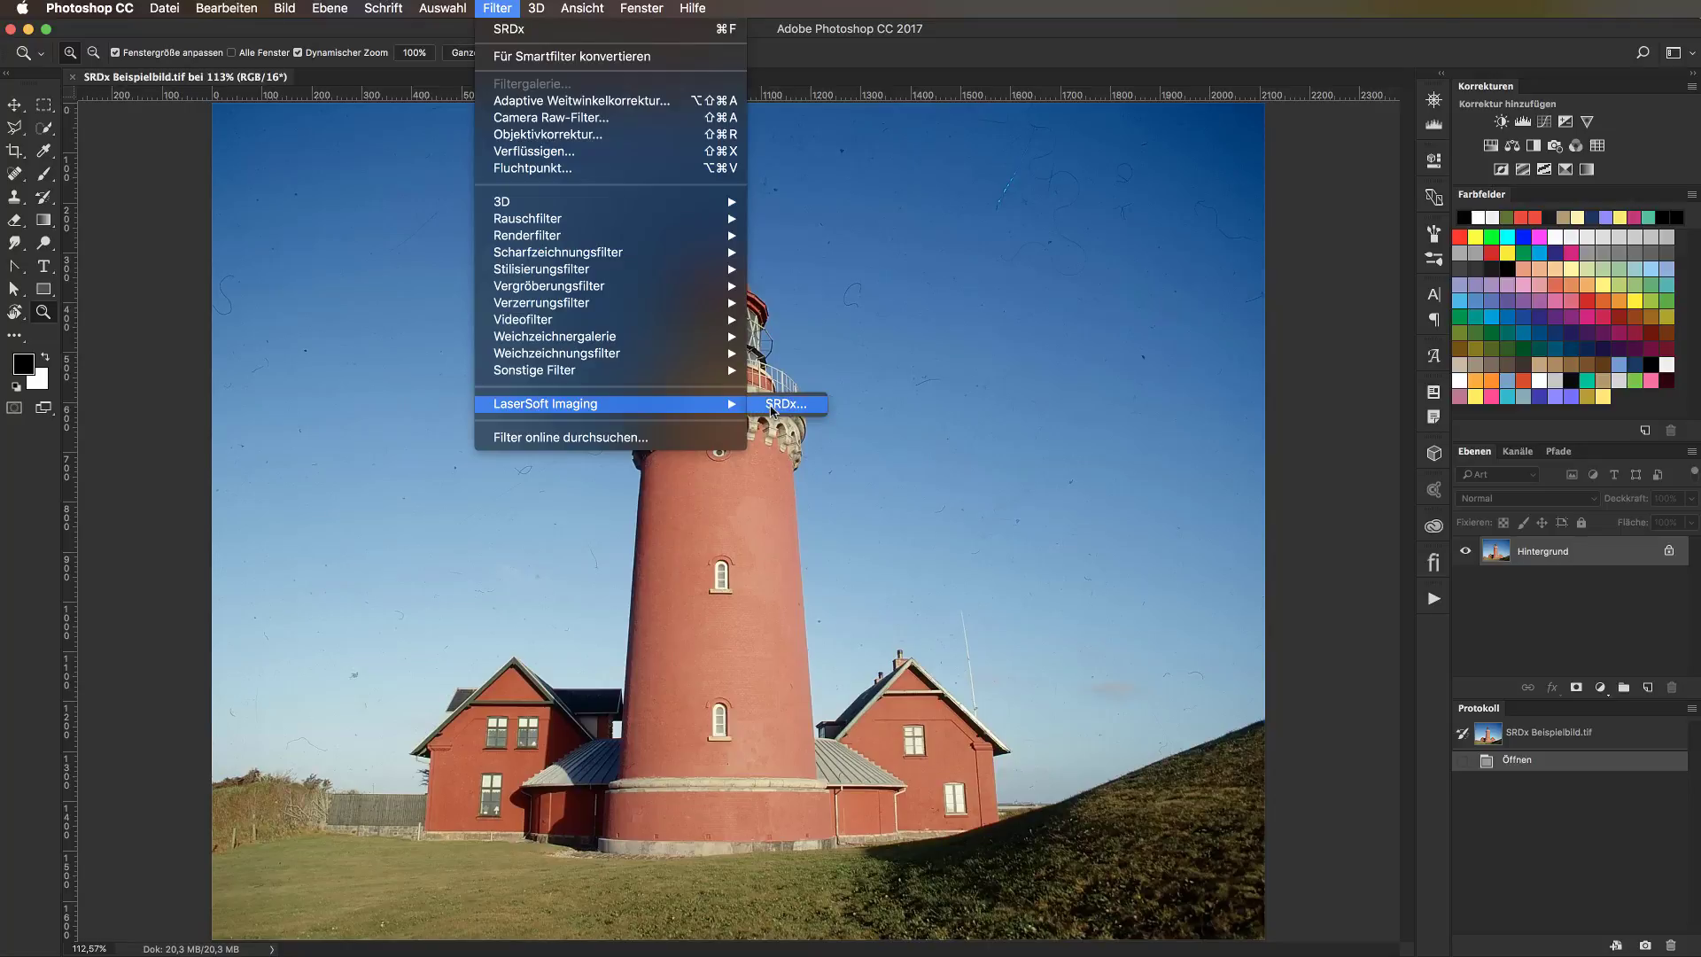
pyautogui.click(769, 407)
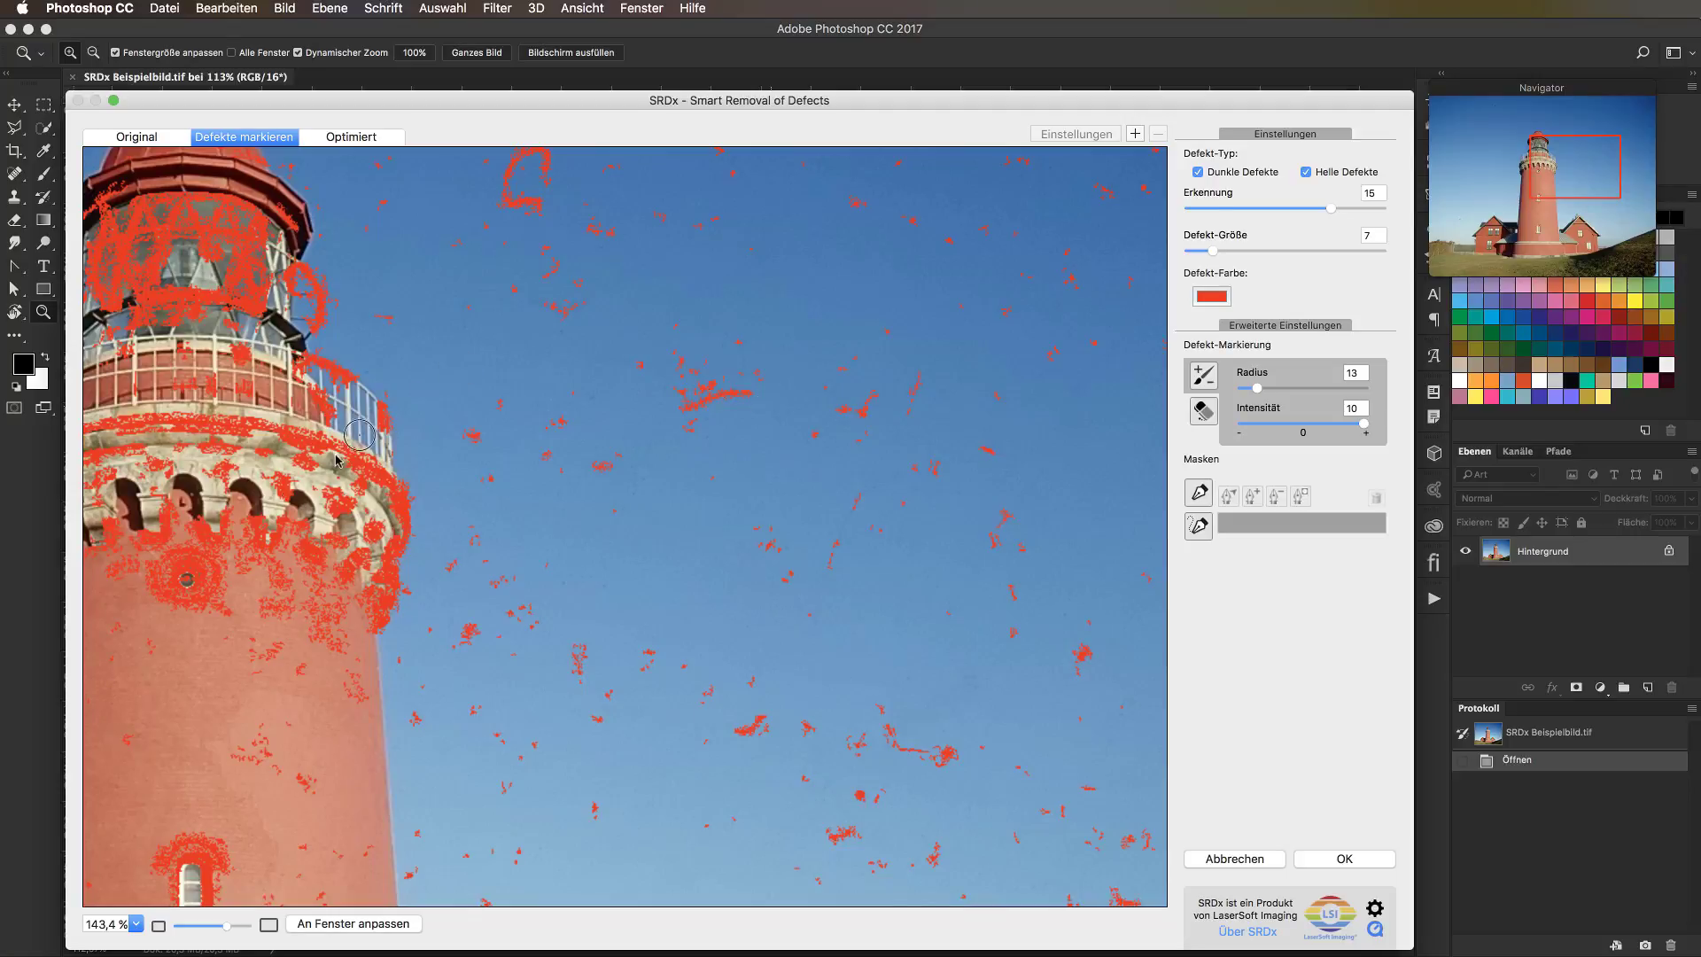
pyautogui.click(390, 926)
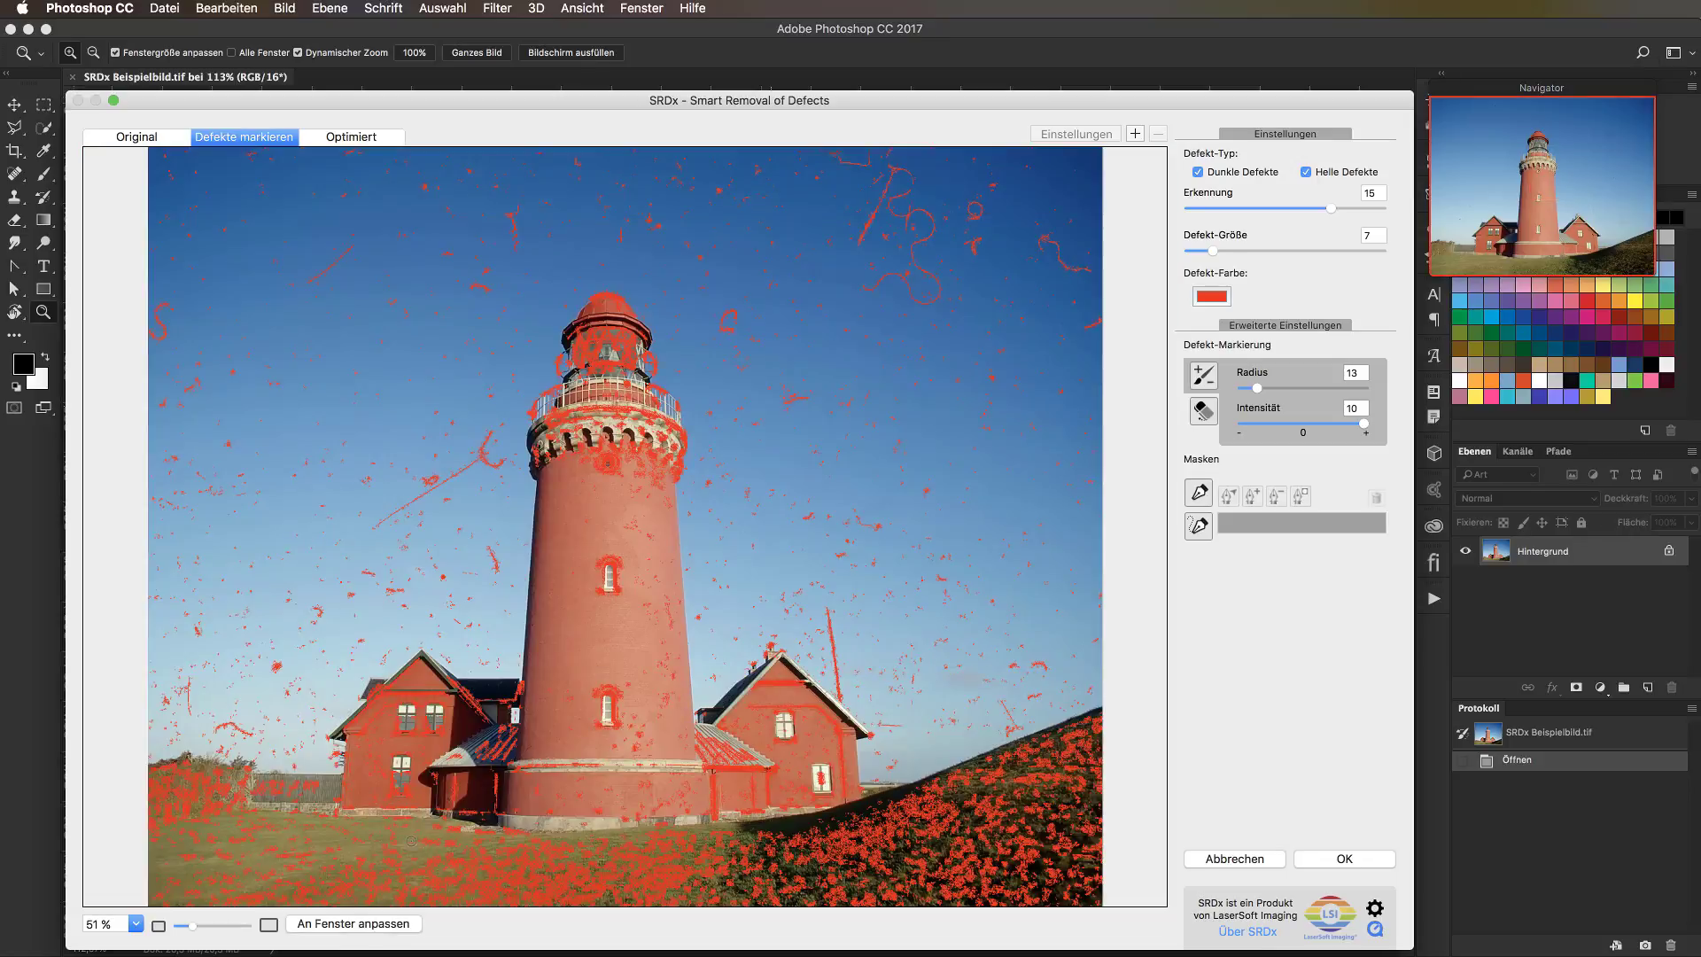
pyautogui.click(171, 137)
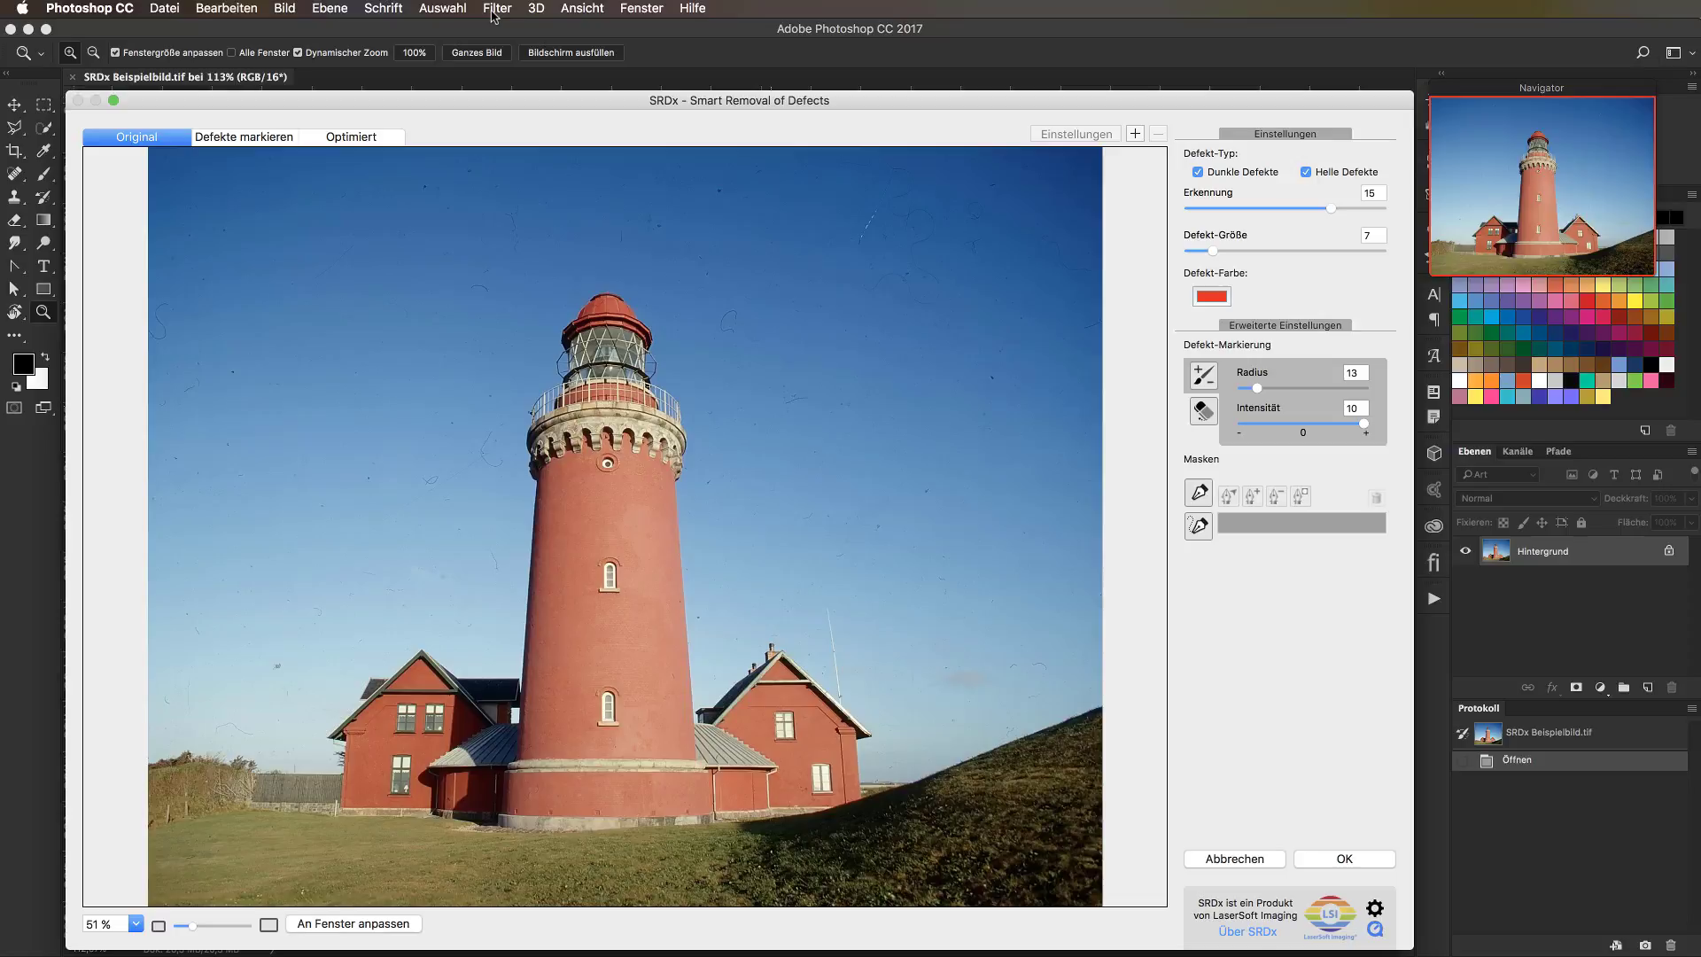
# Switch SRDx to the Defekte markieren view to see defects marked in red.
pyautogui.click(230, 138)
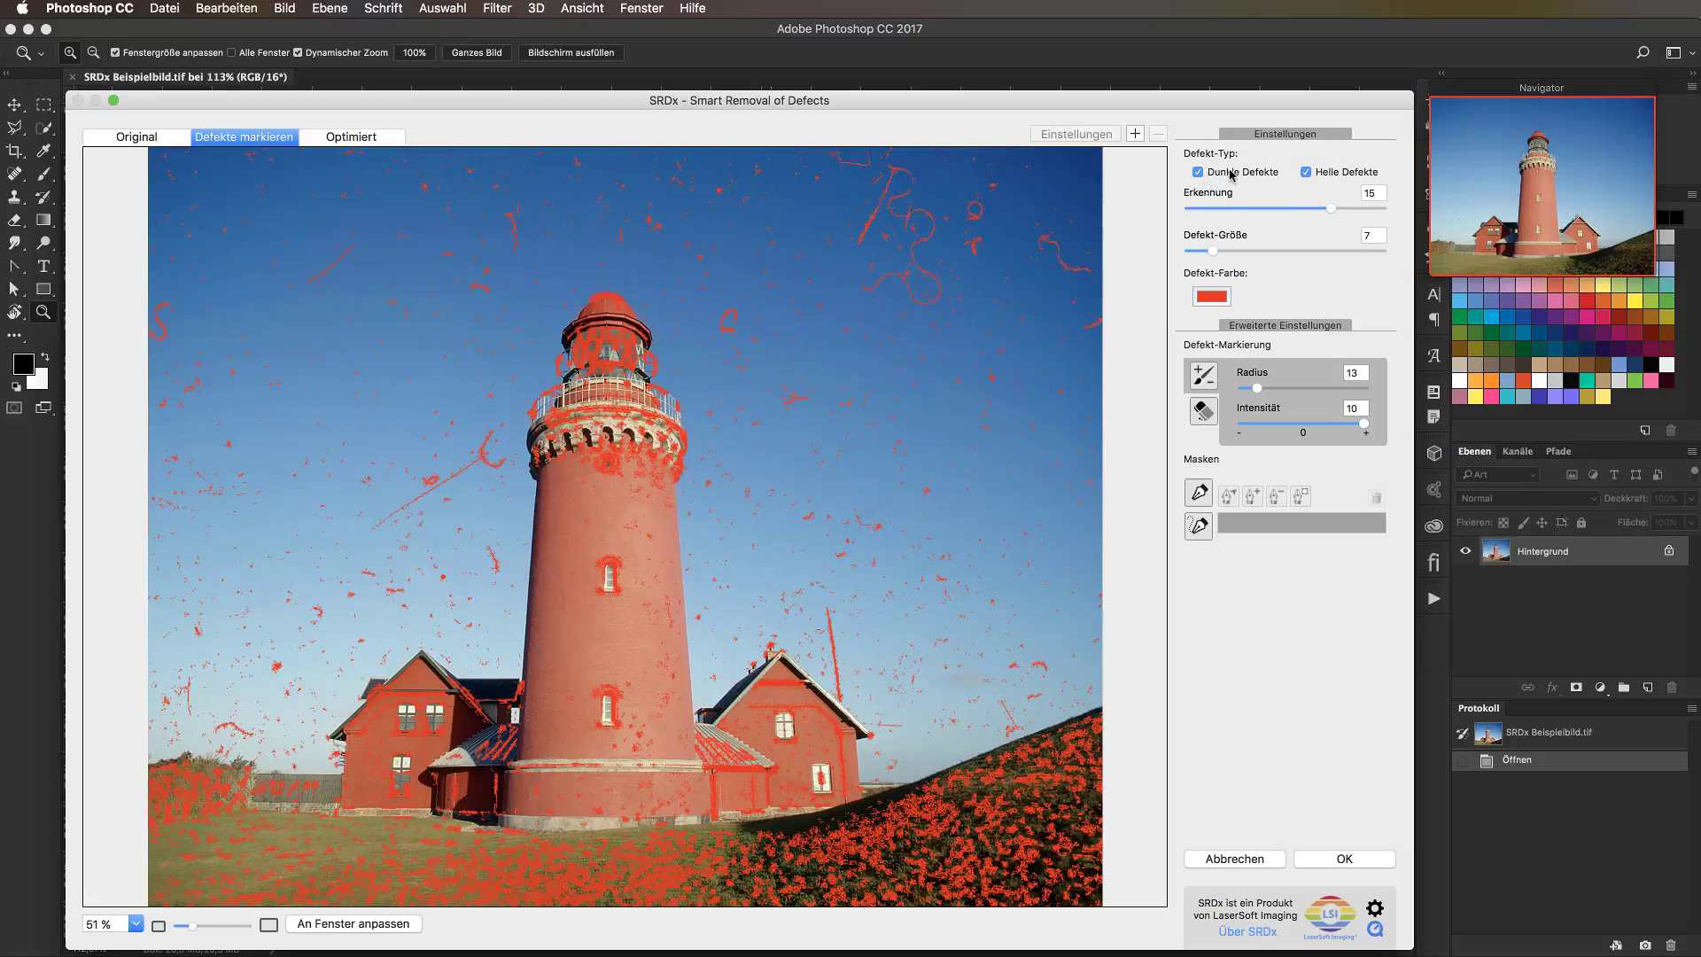
# Try Erkennung values 3, 19 and 18, then enter 15 as the detection strength.
pyautogui.click(1306, 172)
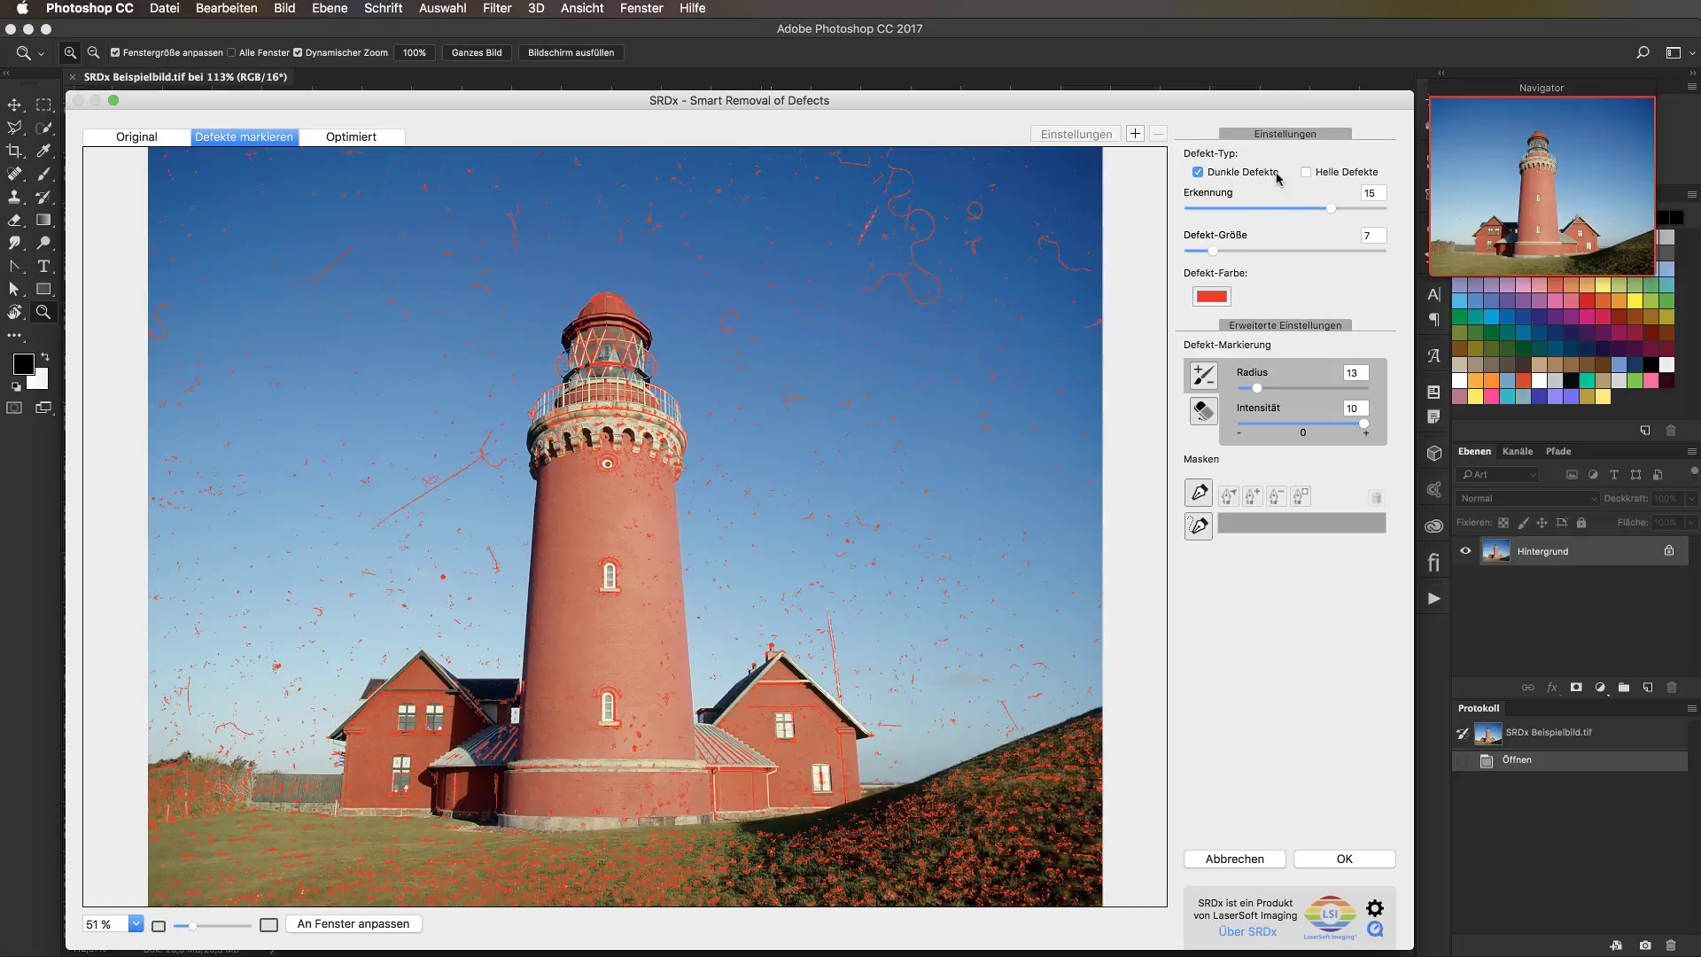
pyautogui.click(1306, 172)
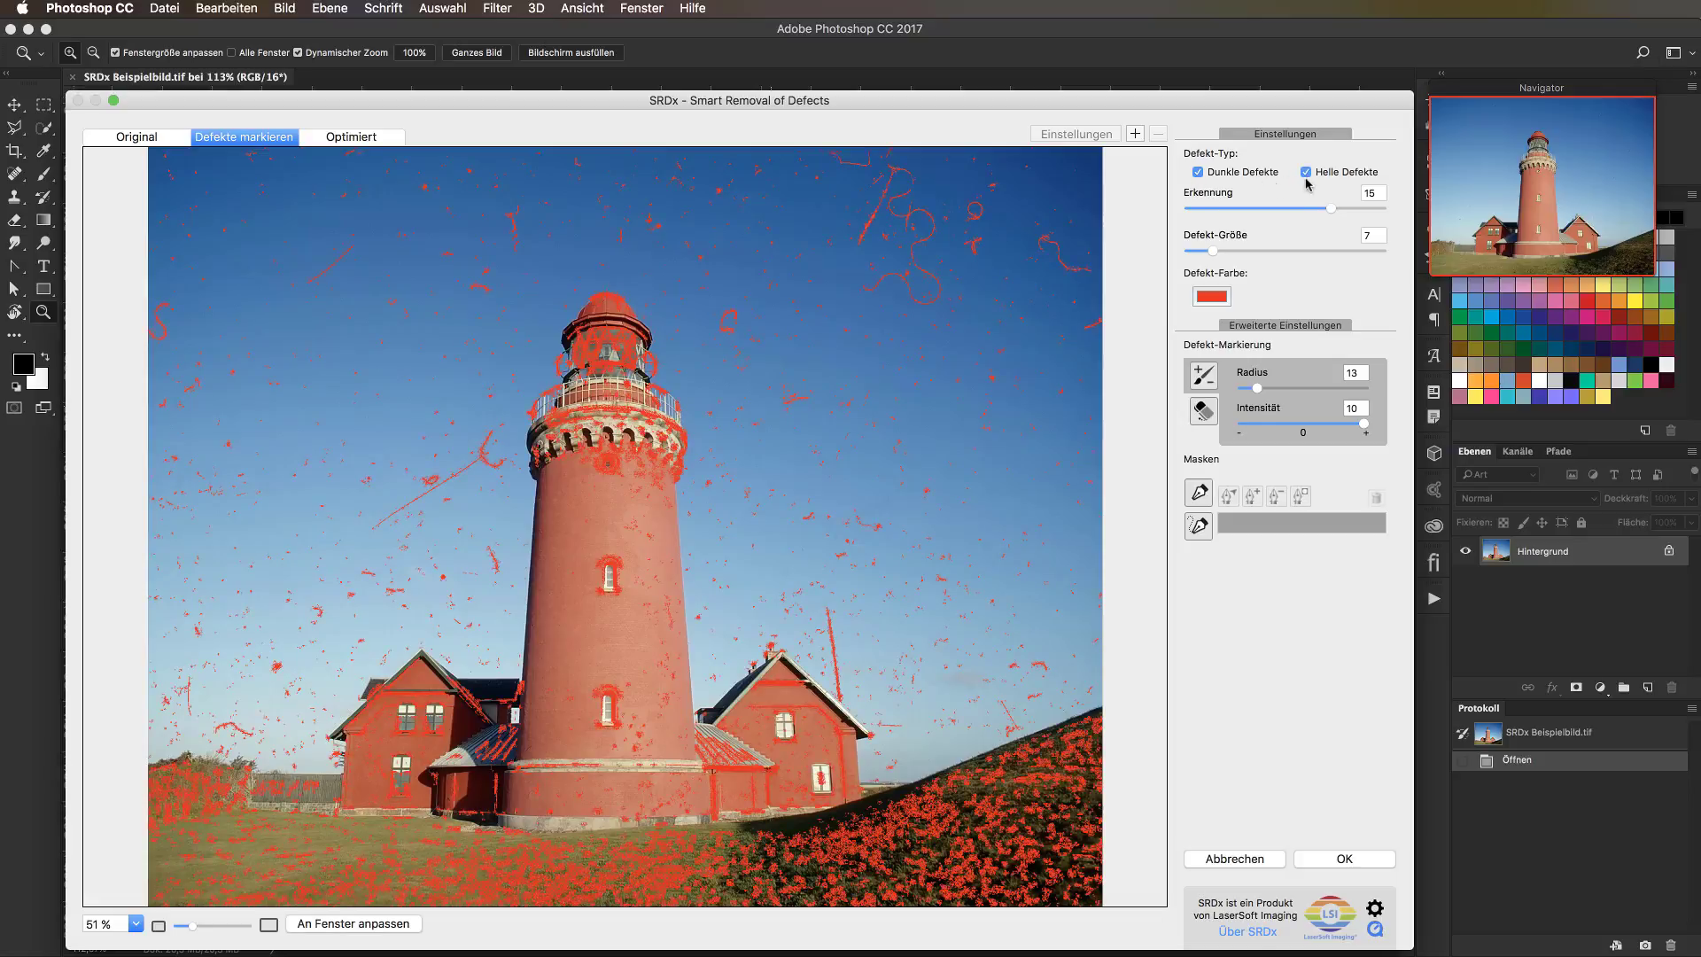
pyautogui.moveTo(1328, 211); pyautogui.dragTo(1196, 211)
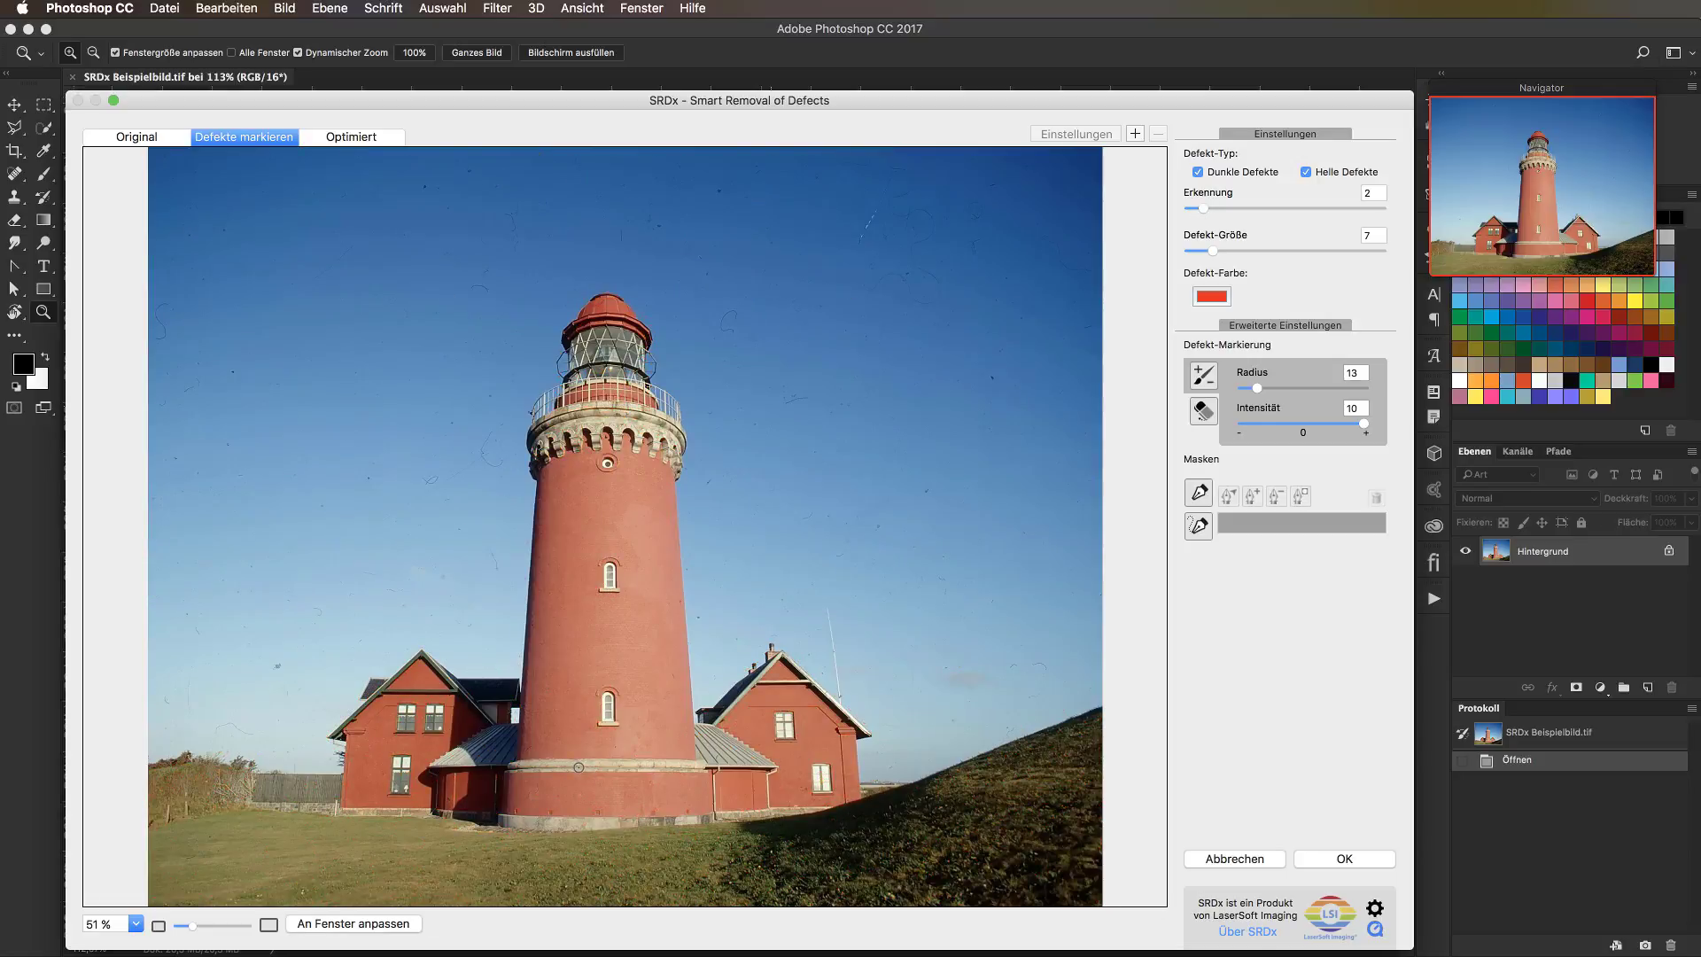
pyautogui.moveTo(1202, 211); pyautogui.dragTo(1380, 211)
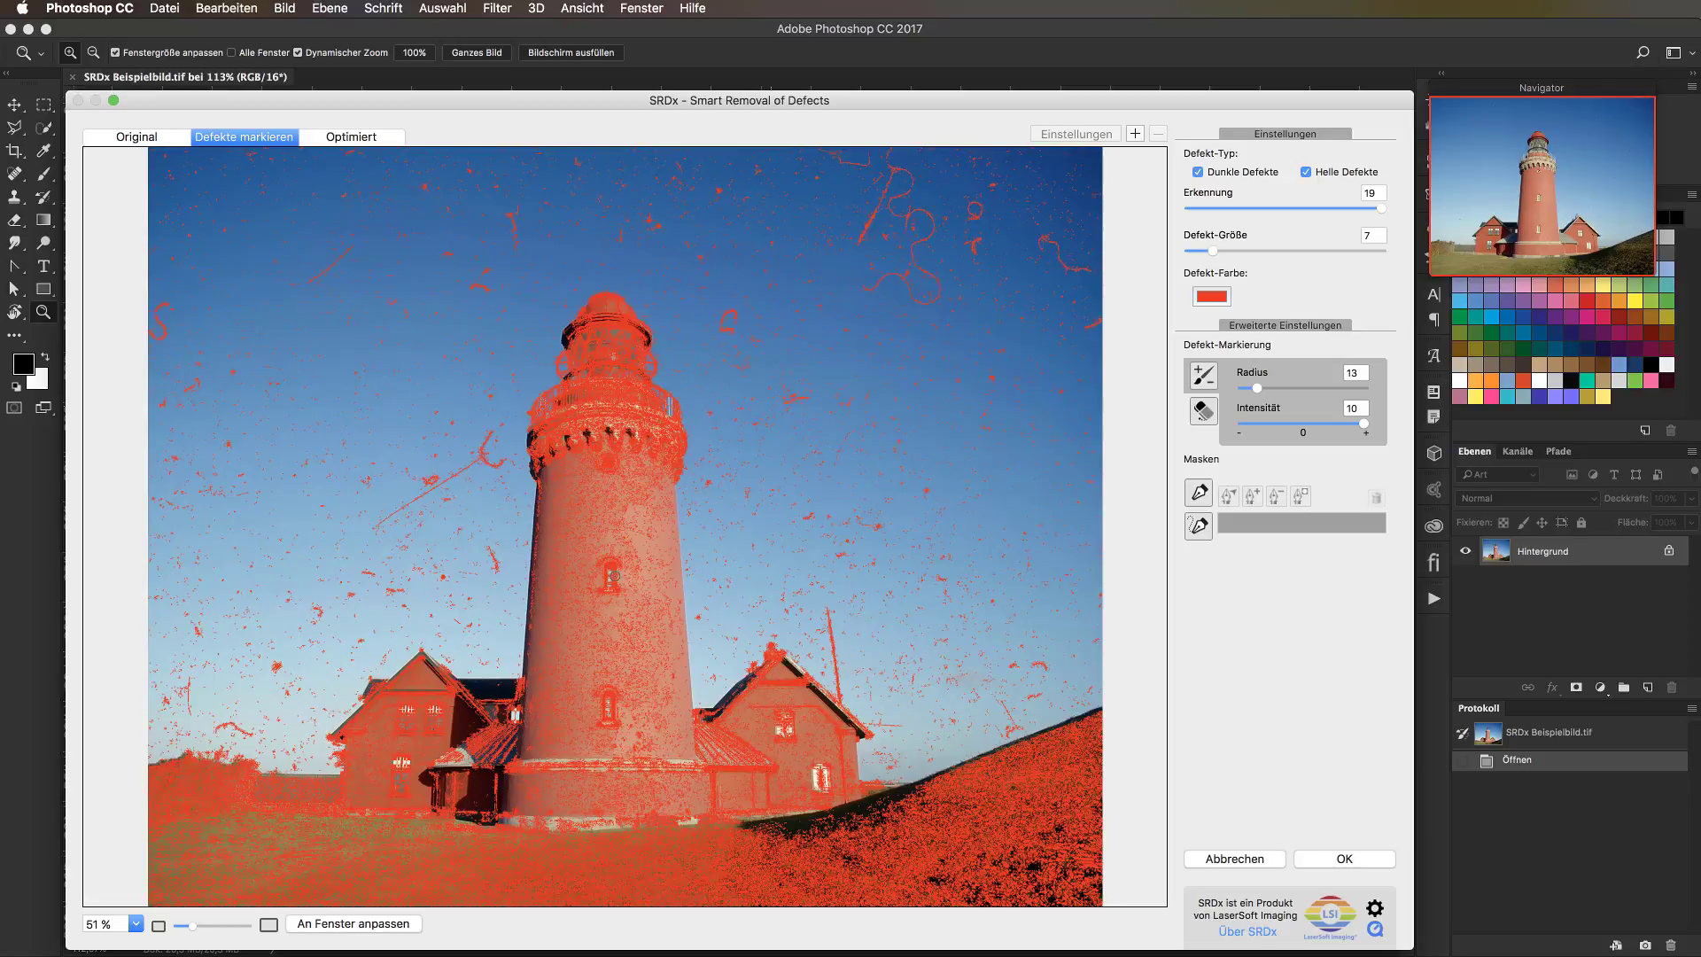
pyautogui.moveTo(1380, 209); pyautogui.dragTo(1341, 211)
pyautogui.click(1380, 193)
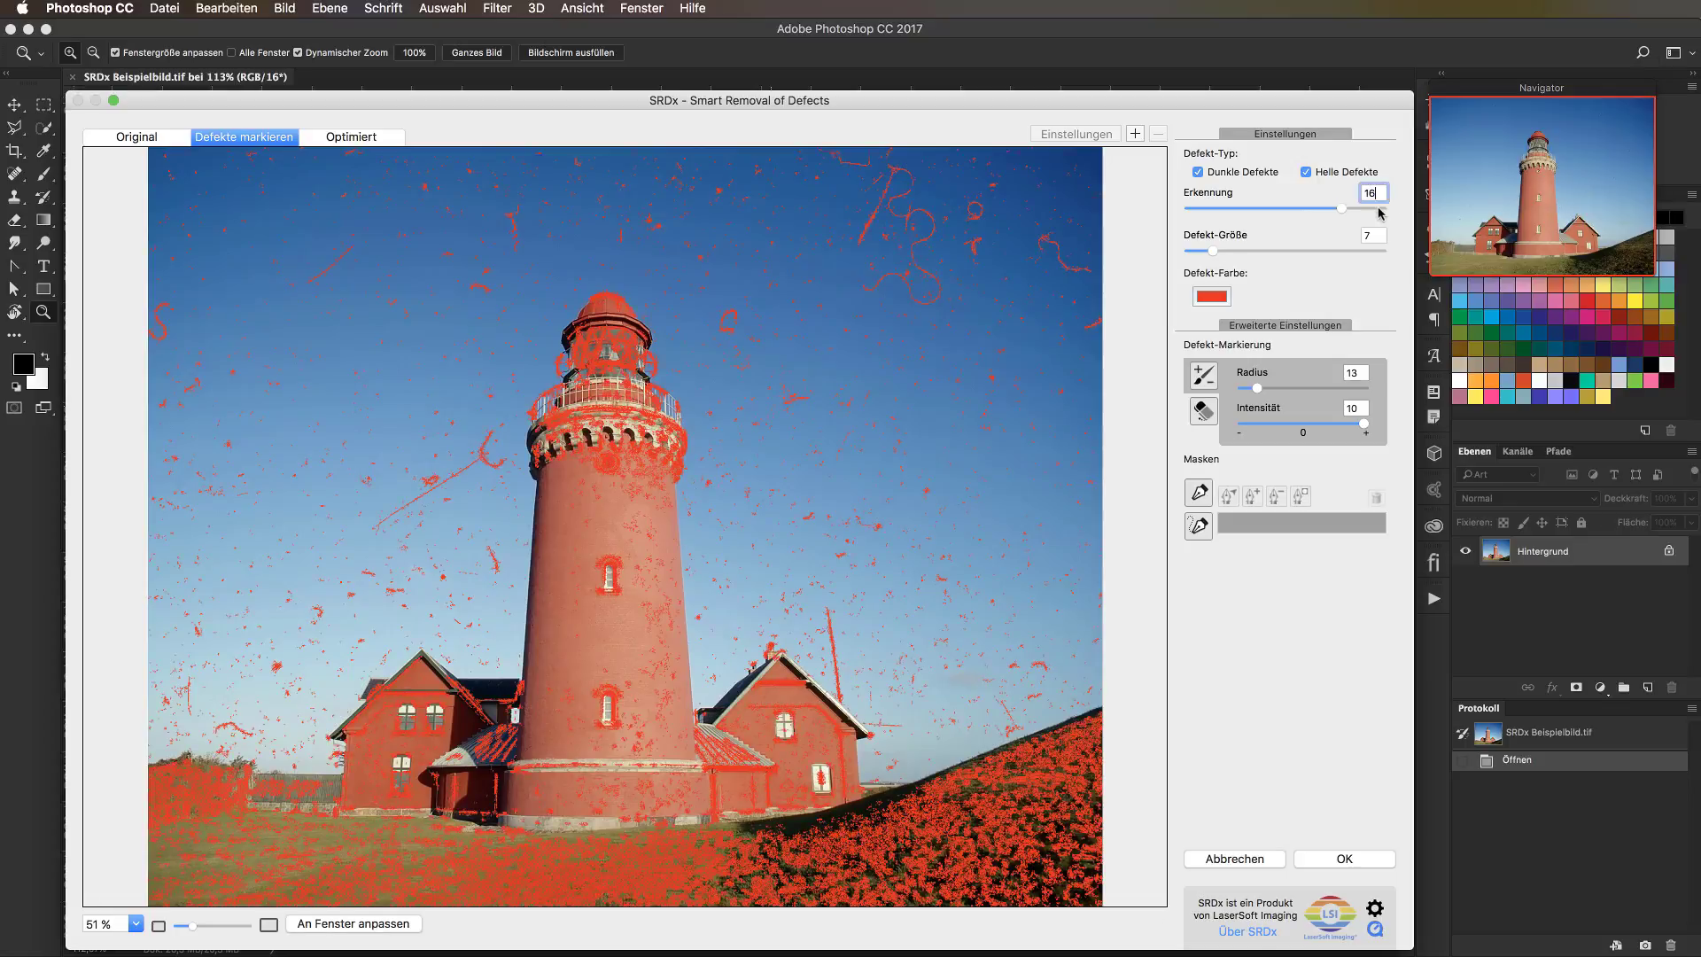
pyautogui.press('BackSpace')
pyautogui.write('5')
pyautogui.press('Return')
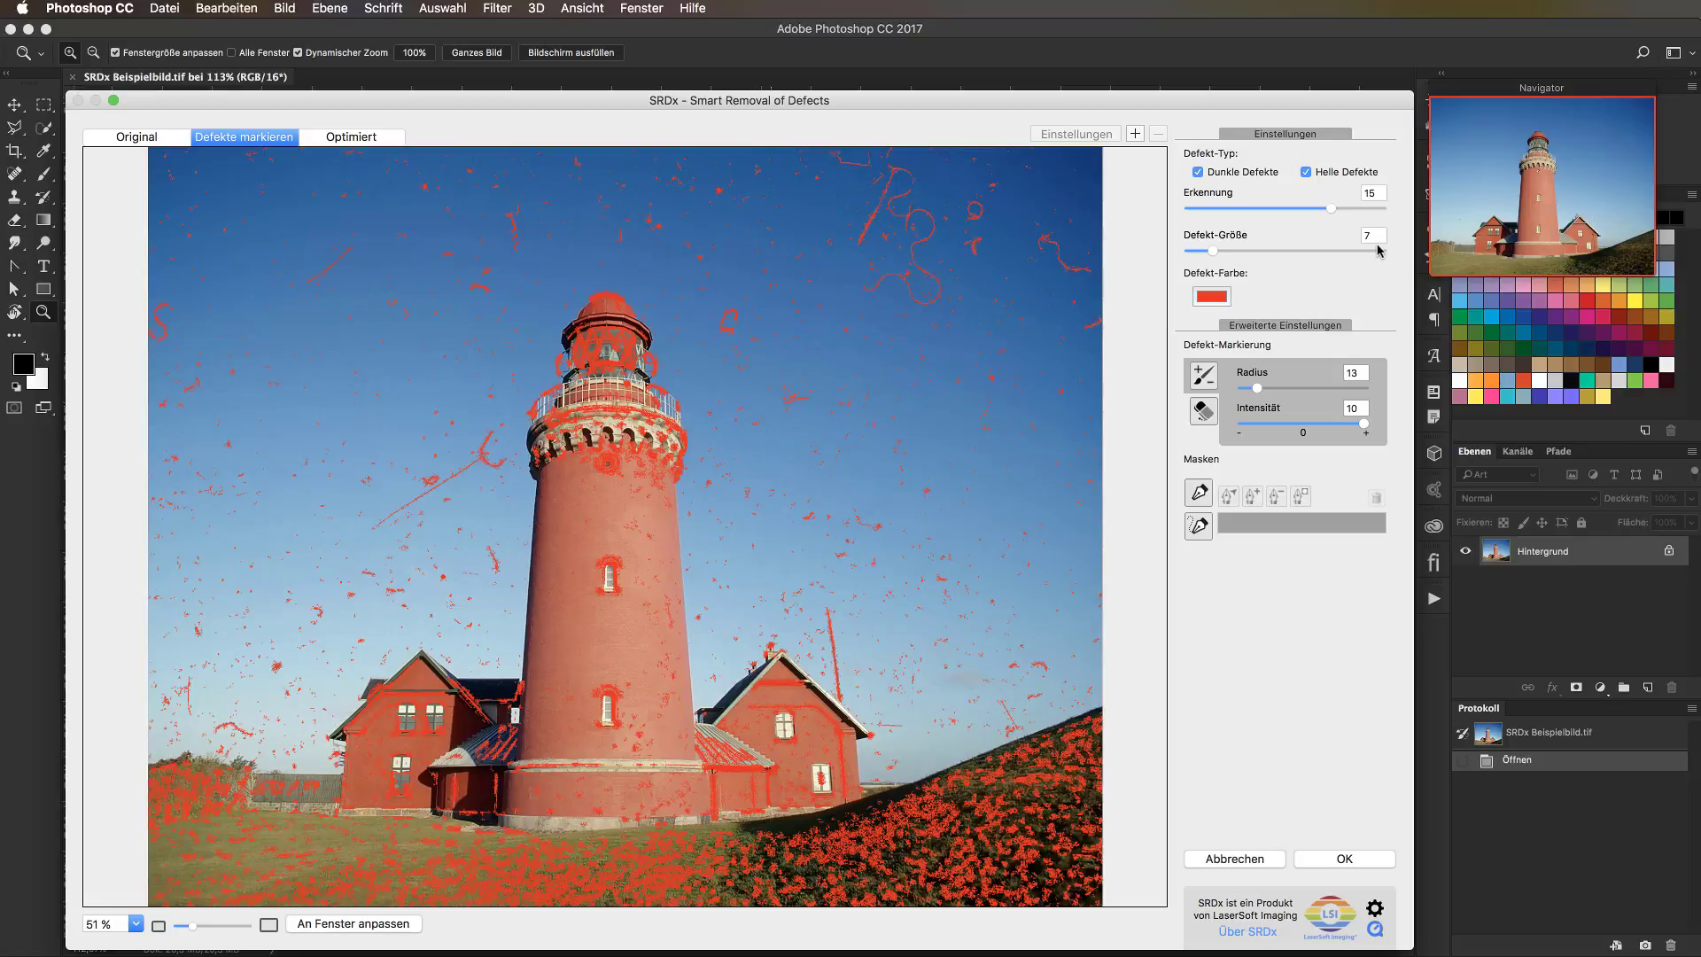
# Inspect the Optimiert preview at 110% zoom, then fit the whole image back in view.
pyautogui.click(338, 140)
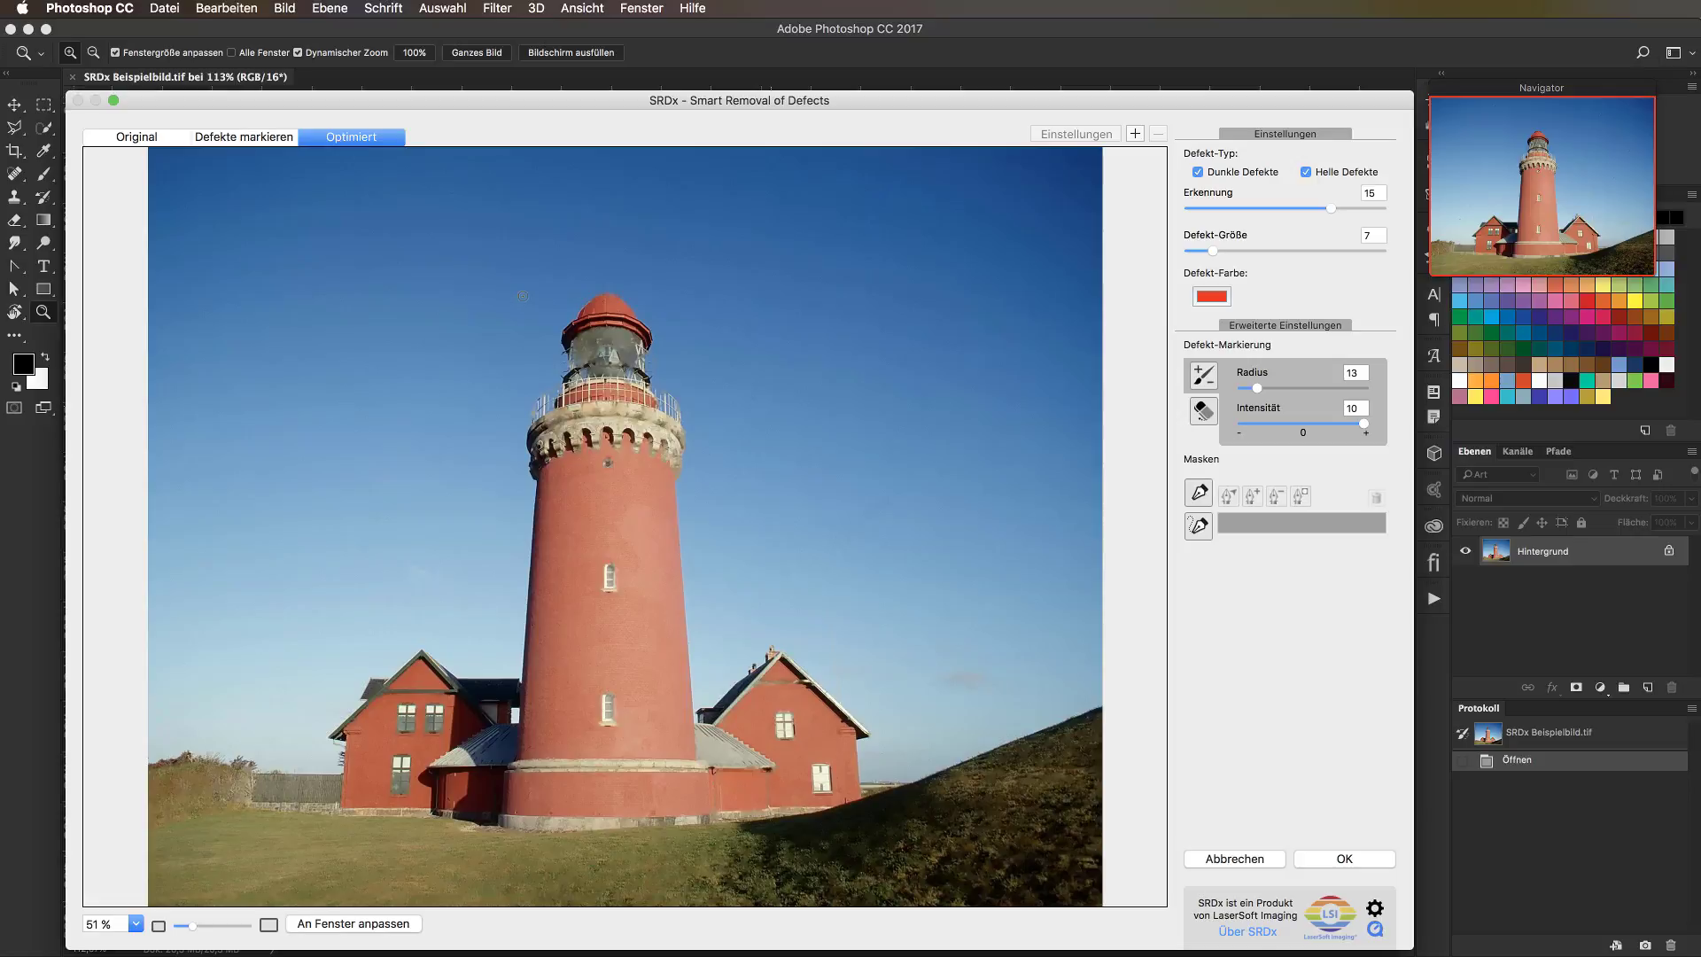
pyautogui.click(213, 924)
pyautogui.scroll(5, 497, 555)
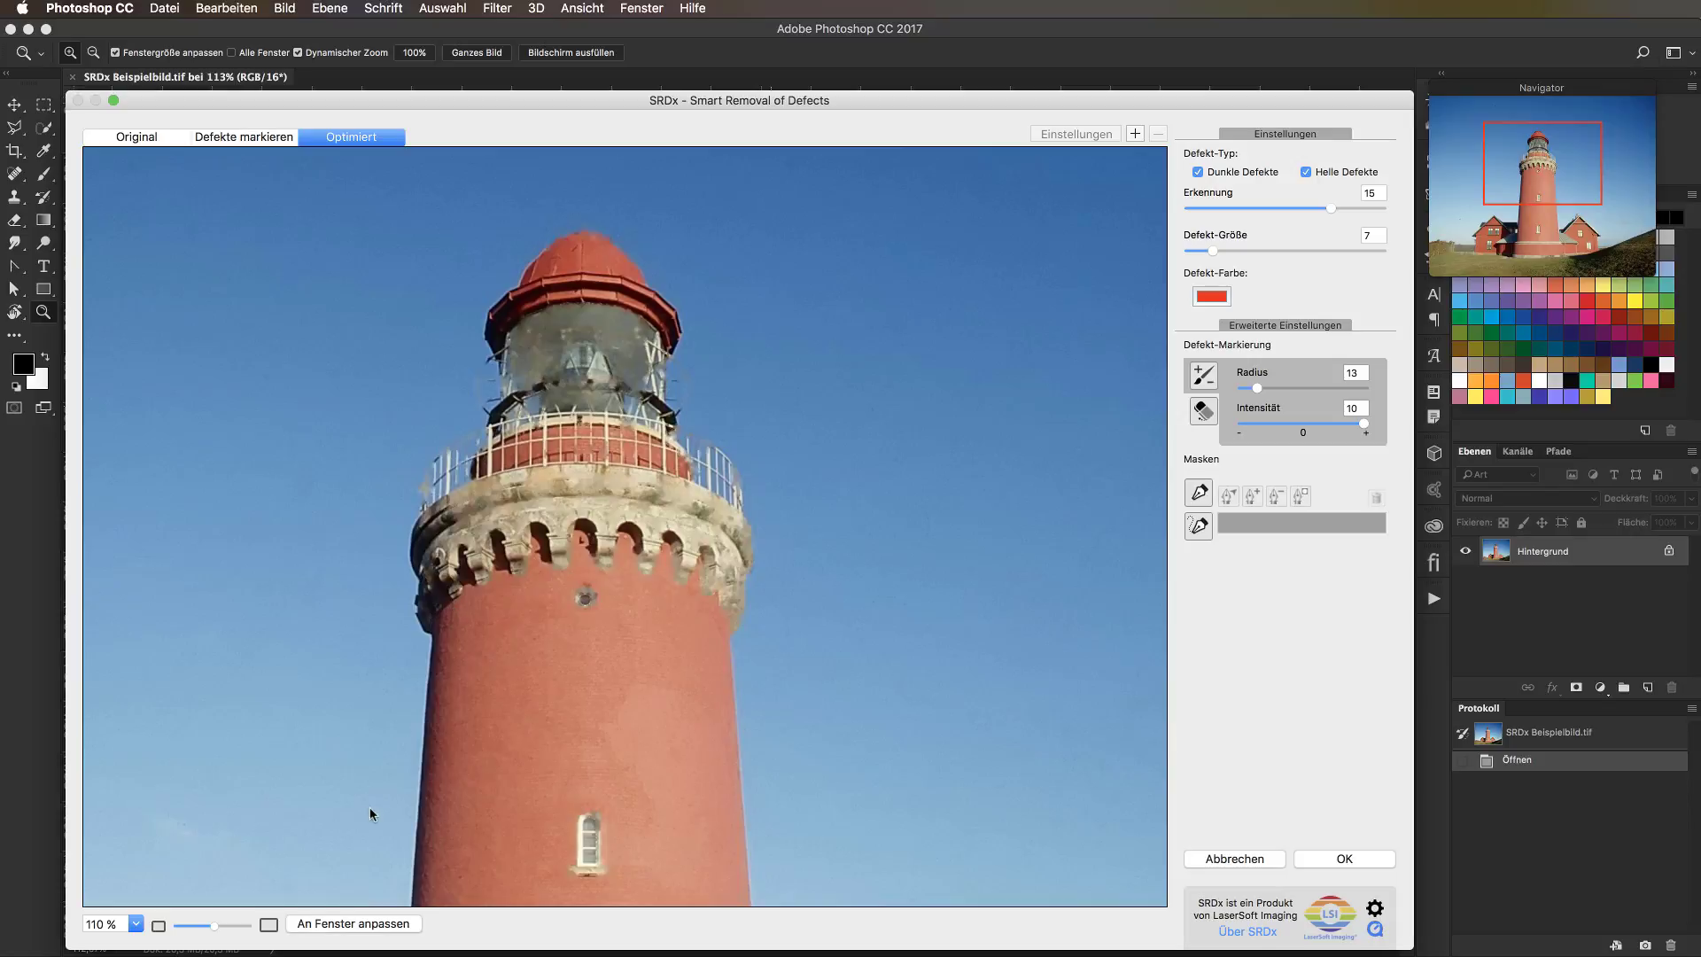
pyautogui.click(345, 922)
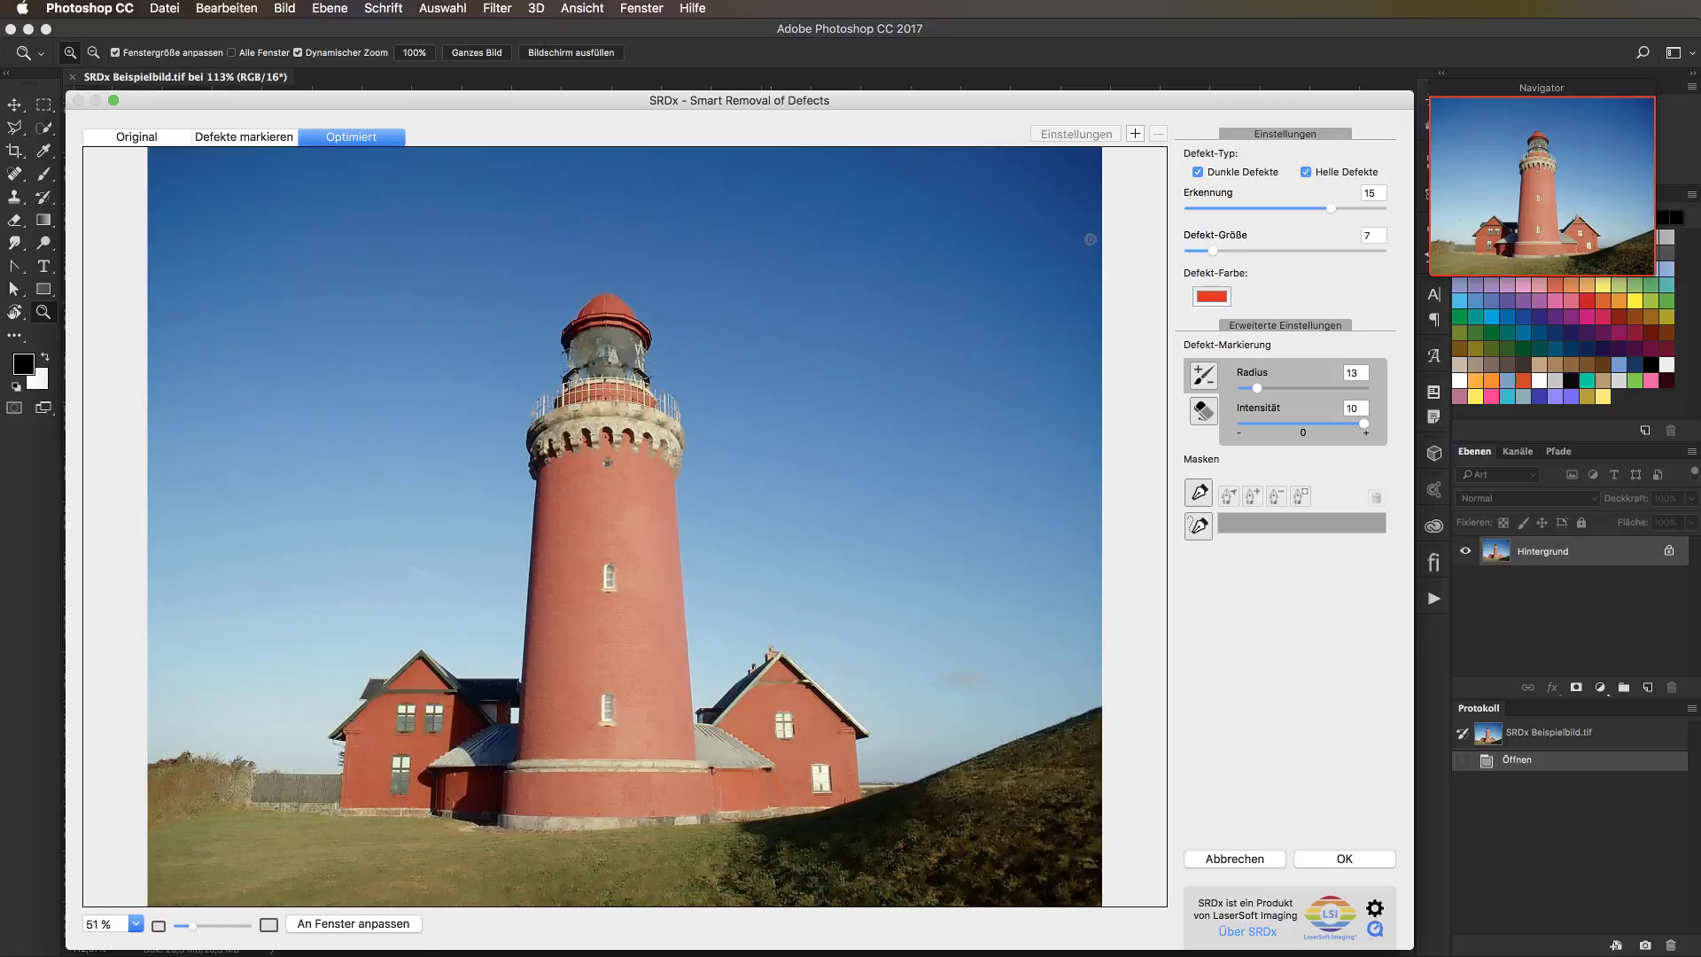
# In the Defekte markieren view, delete the polygon mask and start a new path mask.
pyautogui.click(239, 137)
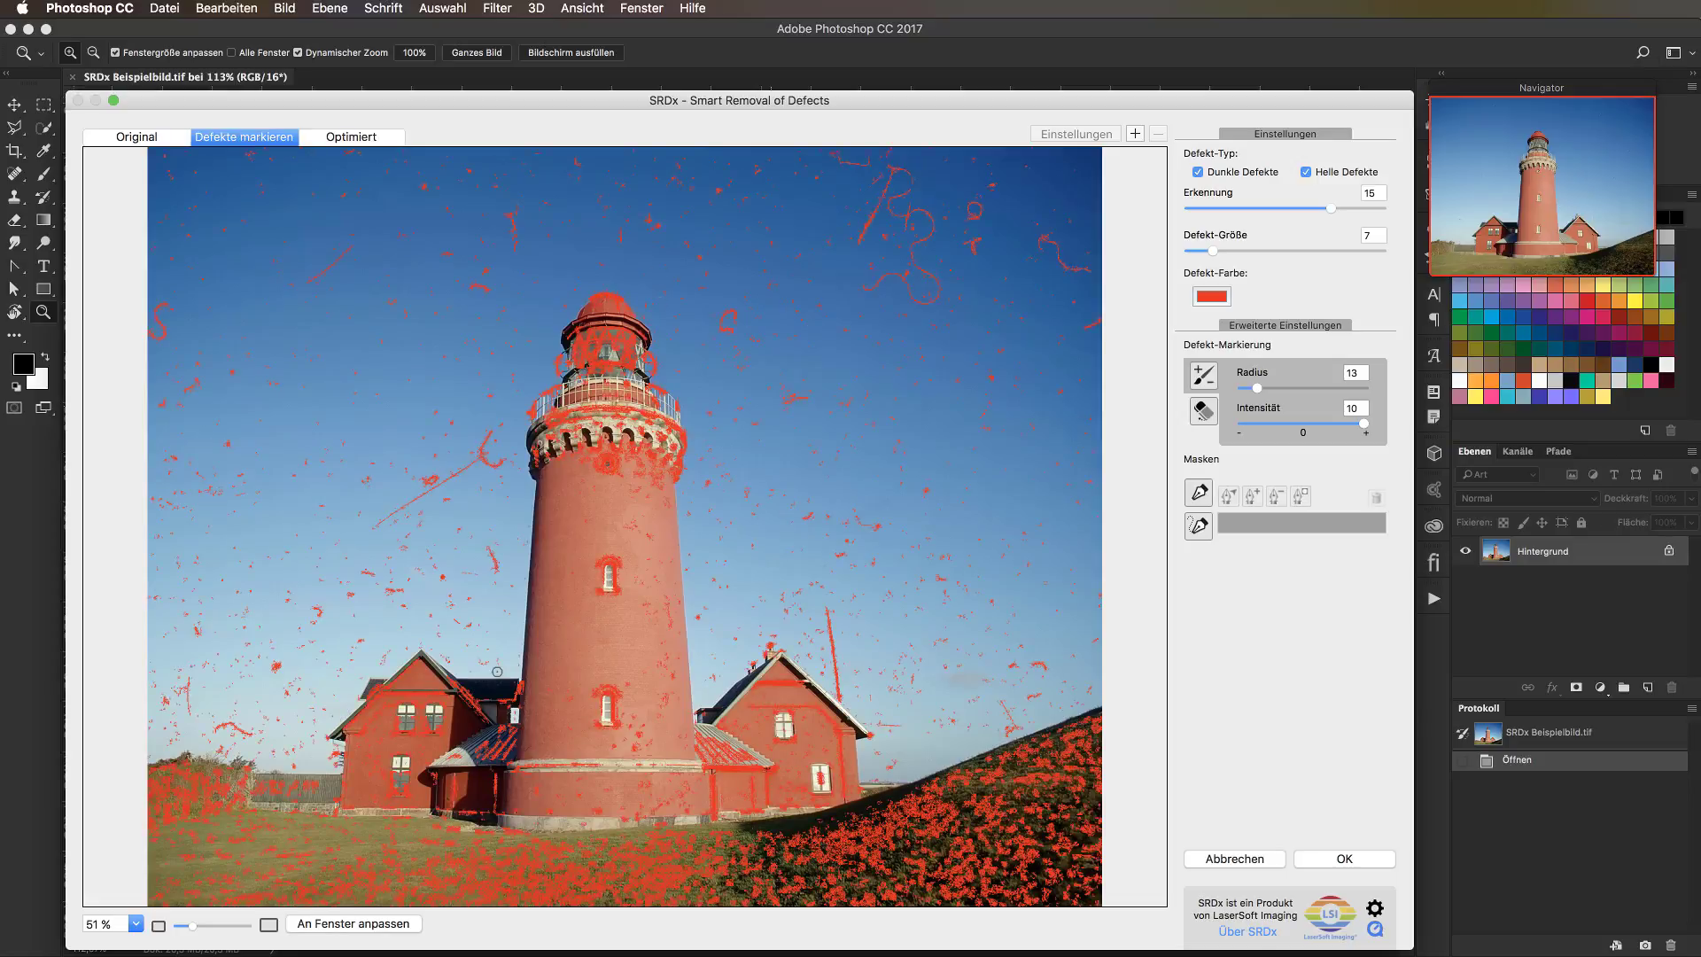
pyautogui.click(1197, 526)
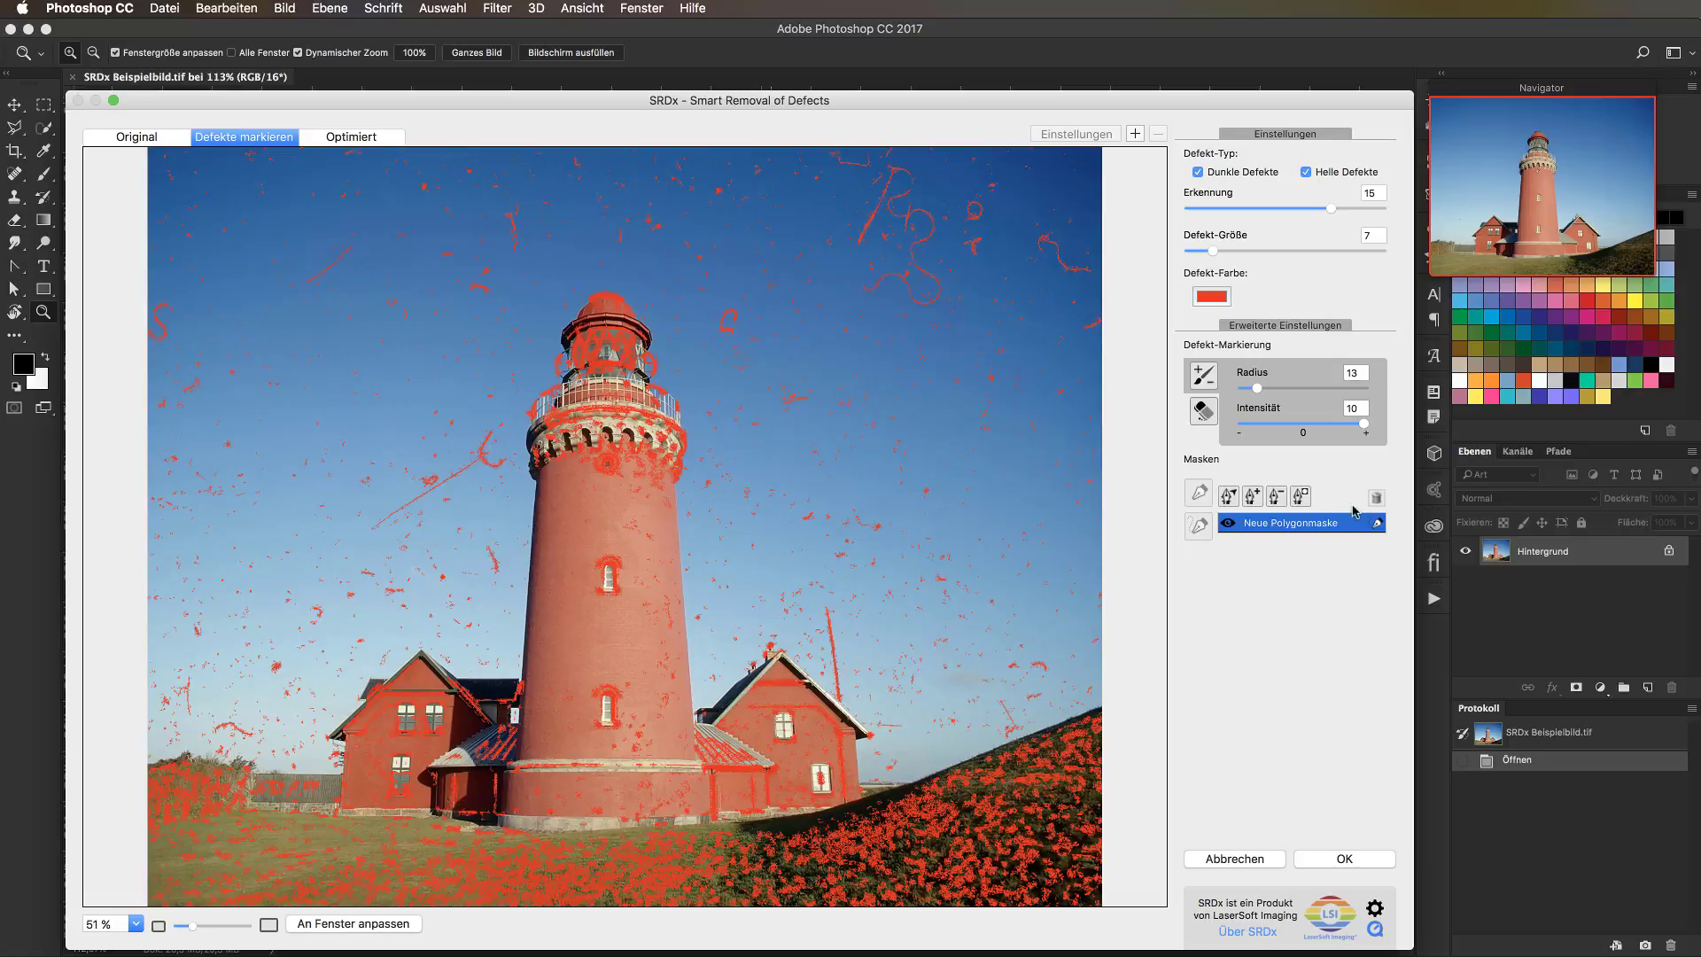
pyautogui.click(1376, 497)
pyautogui.click(1198, 493)
# Trace the path from the left house's base over its gable and roof, up the tower's left edge.
pyautogui.click(325, 807)
pyautogui.click(337, 751)
pyautogui.click(319, 733)
pyautogui.click(349, 703)
pyautogui.click(357, 676)
pyautogui.click(384, 665)
pyautogui.click(398, 663)
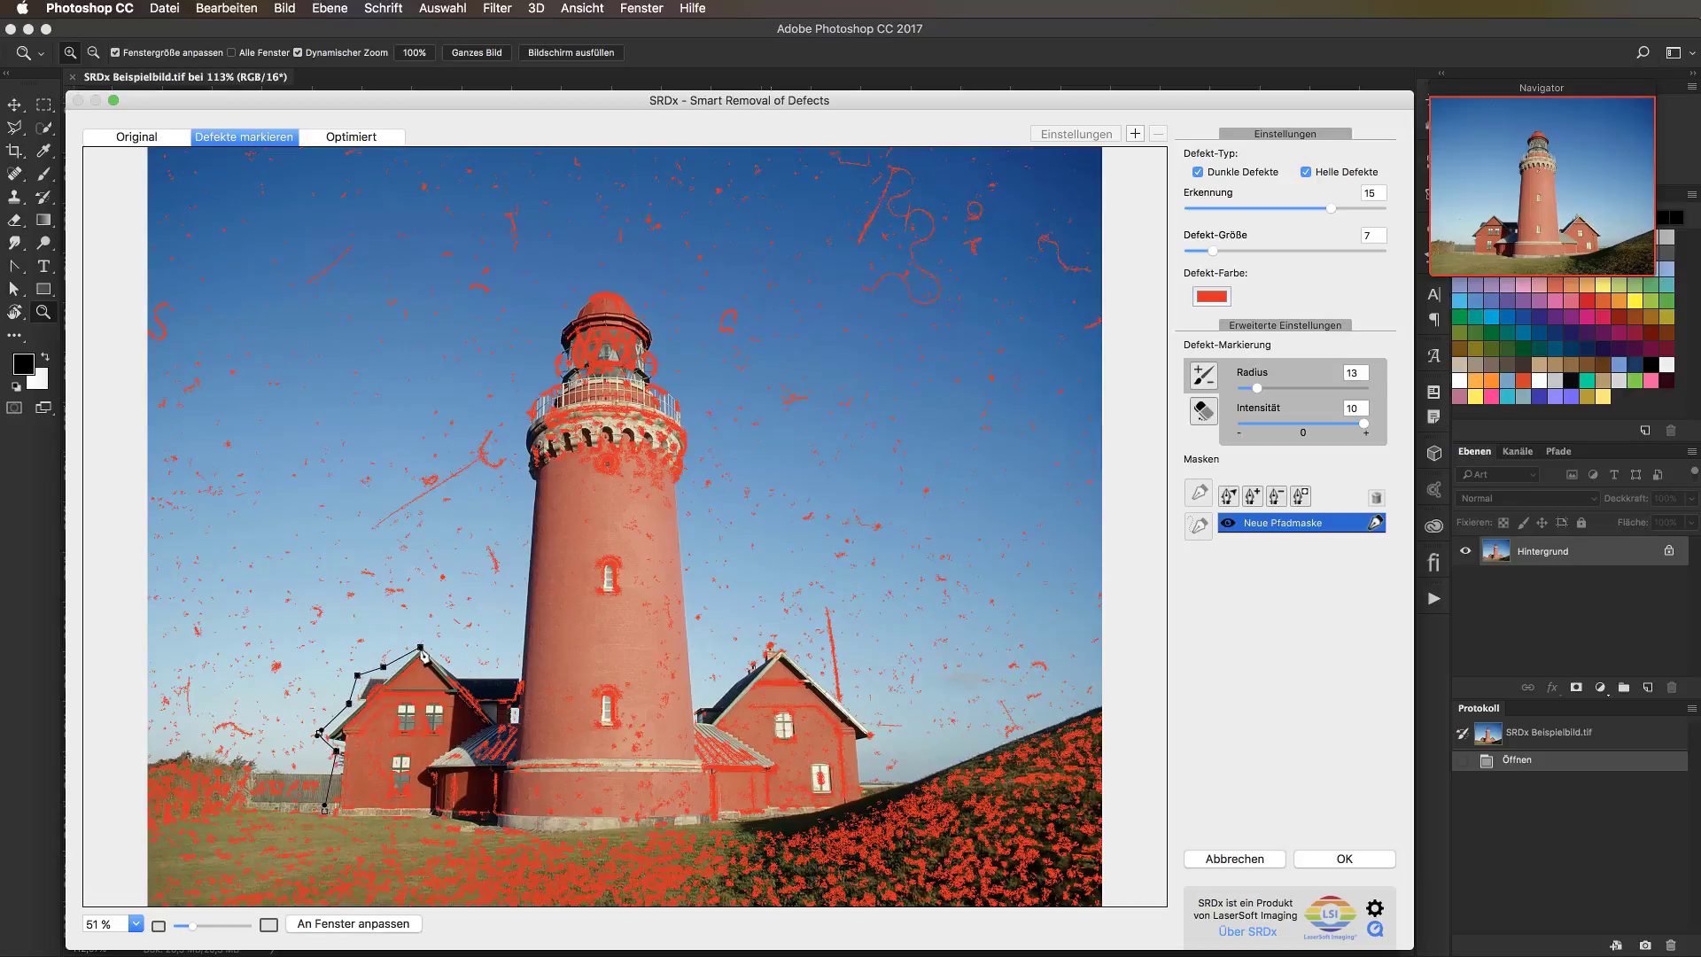
pyautogui.click(420, 647)
pyautogui.click(458, 674)
pyautogui.click(515, 674)
pyautogui.click(529, 482)
pyautogui.click(526, 461)
pyautogui.click(519, 444)
pyautogui.click(519, 426)
pyautogui.click(521, 408)
pyautogui.click(528, 383)
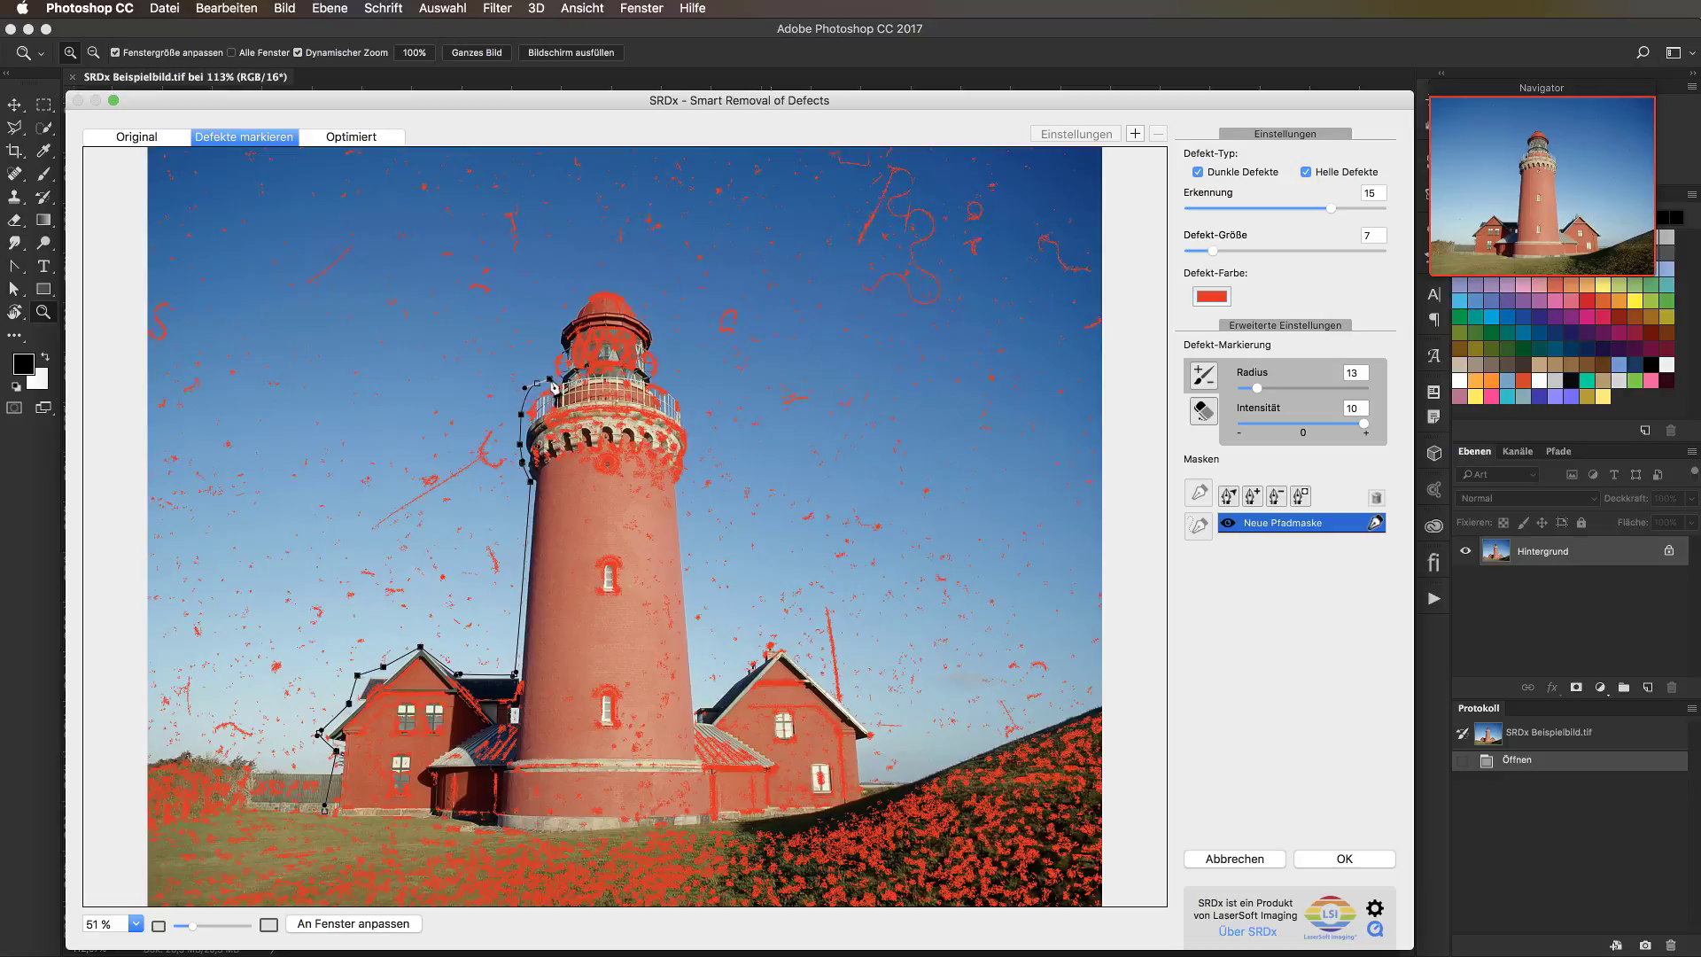
# Continue the path around the lantern gallery and roof, then down the tower's right side.
pyautogui.click(536, 382)
pyautogui.click(550, 351)
pyautogui.click(559, 321)
pyautogui.click(594, 279)
pyautogui.click(627, 288)
pyautogui.click(664, 343)
pyautogui.click(664, 383)
pyautogui.click(691, 410)
pyautogui.click(689, 520)
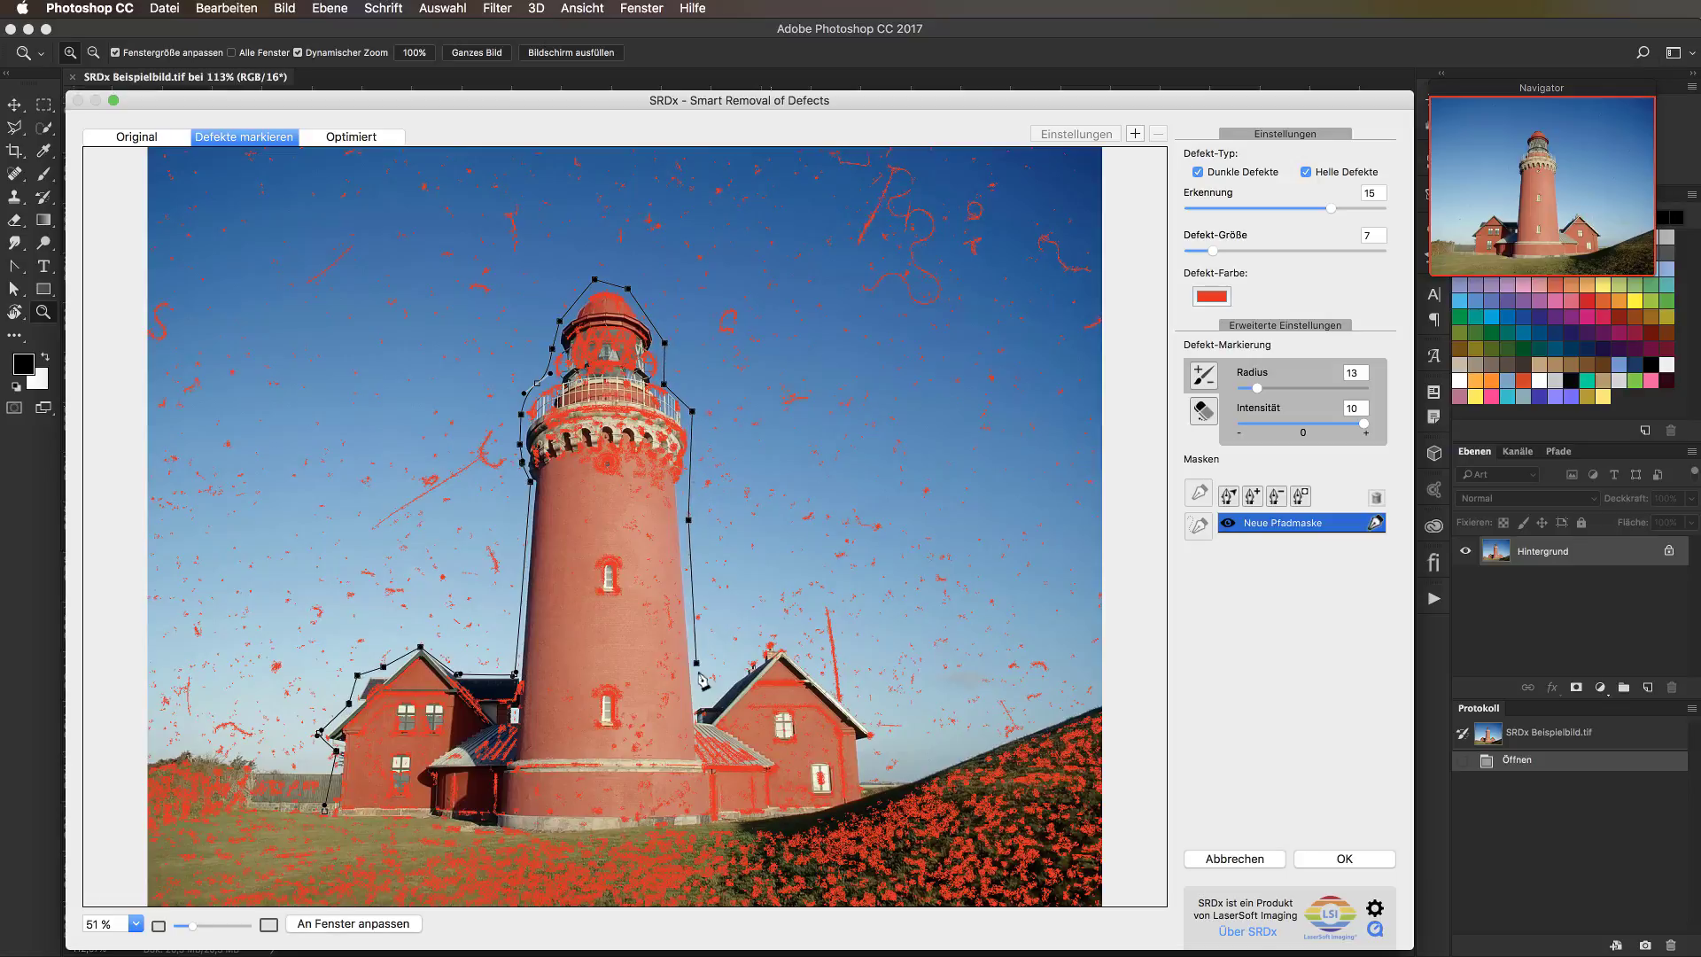
# Outline the right house's roof and wall, follow the base and close the path at the start.
pyautogui.click(698, 705)
pyautogui.click(736, 678)
pyautogui.click(773, 635)
pyautogui.click(875, 720)
pyautogui.click(880, 735)
pyautogui.click(861, 744)
pyautogui.click(865, 809)
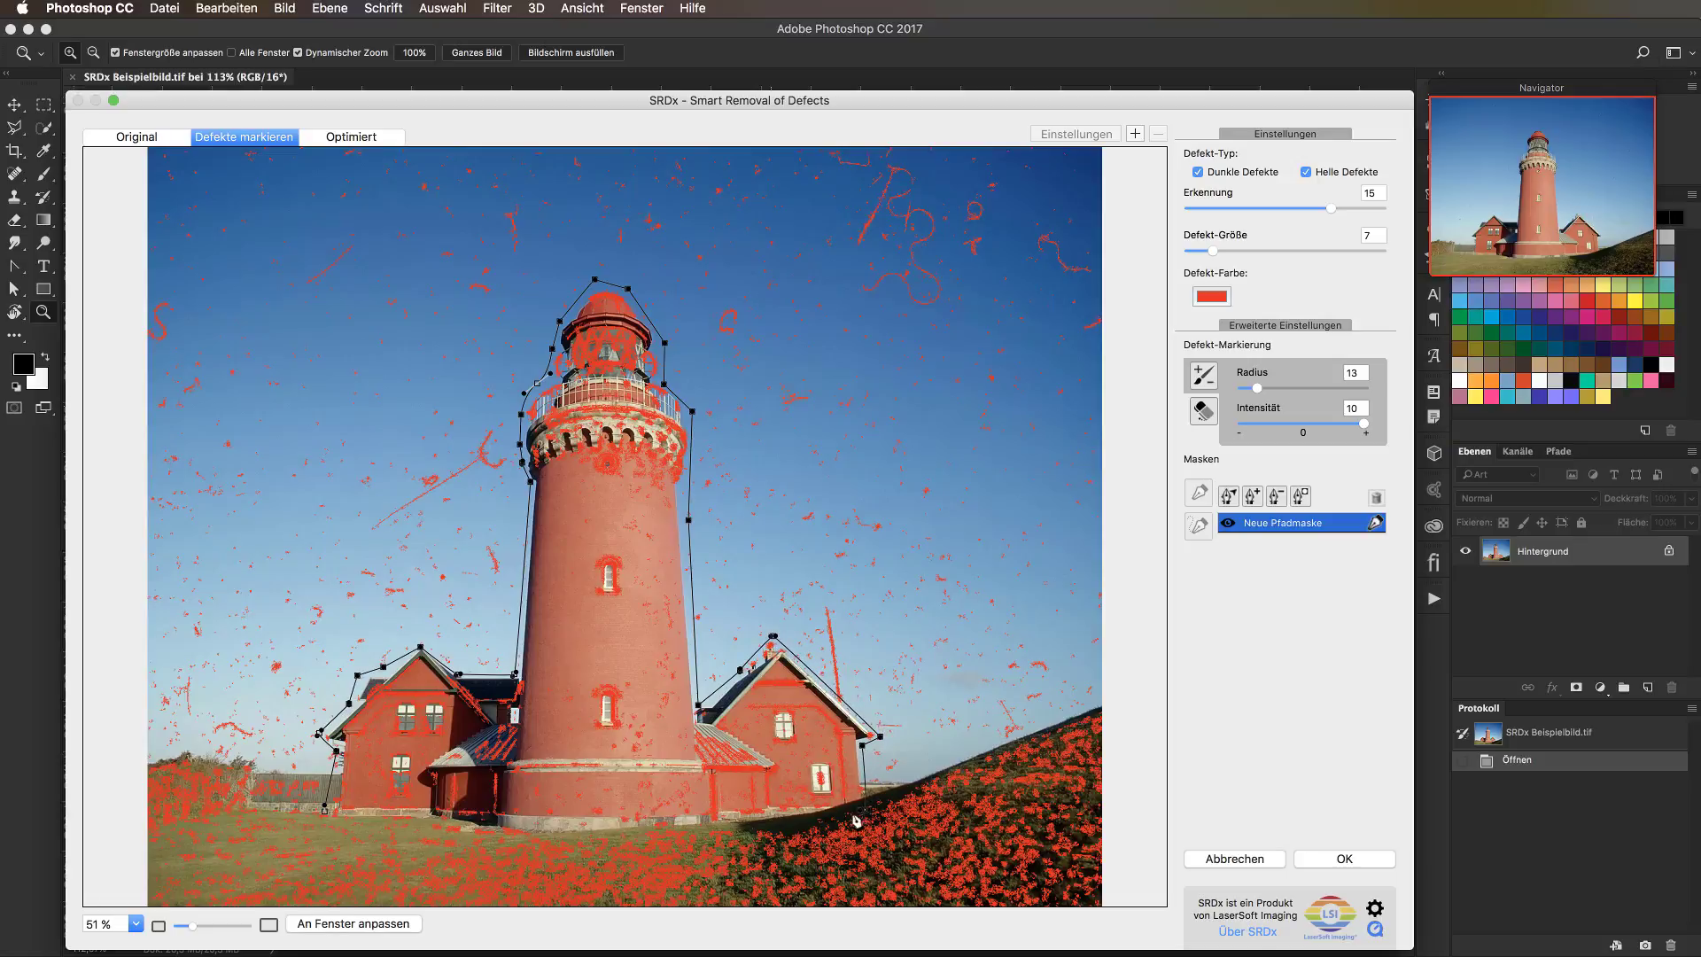
pyautogui.click(583, 834)
pyautogui.click(477, 828)
pyautogui.click(437, 818)
pyautogui.click(324, 809)
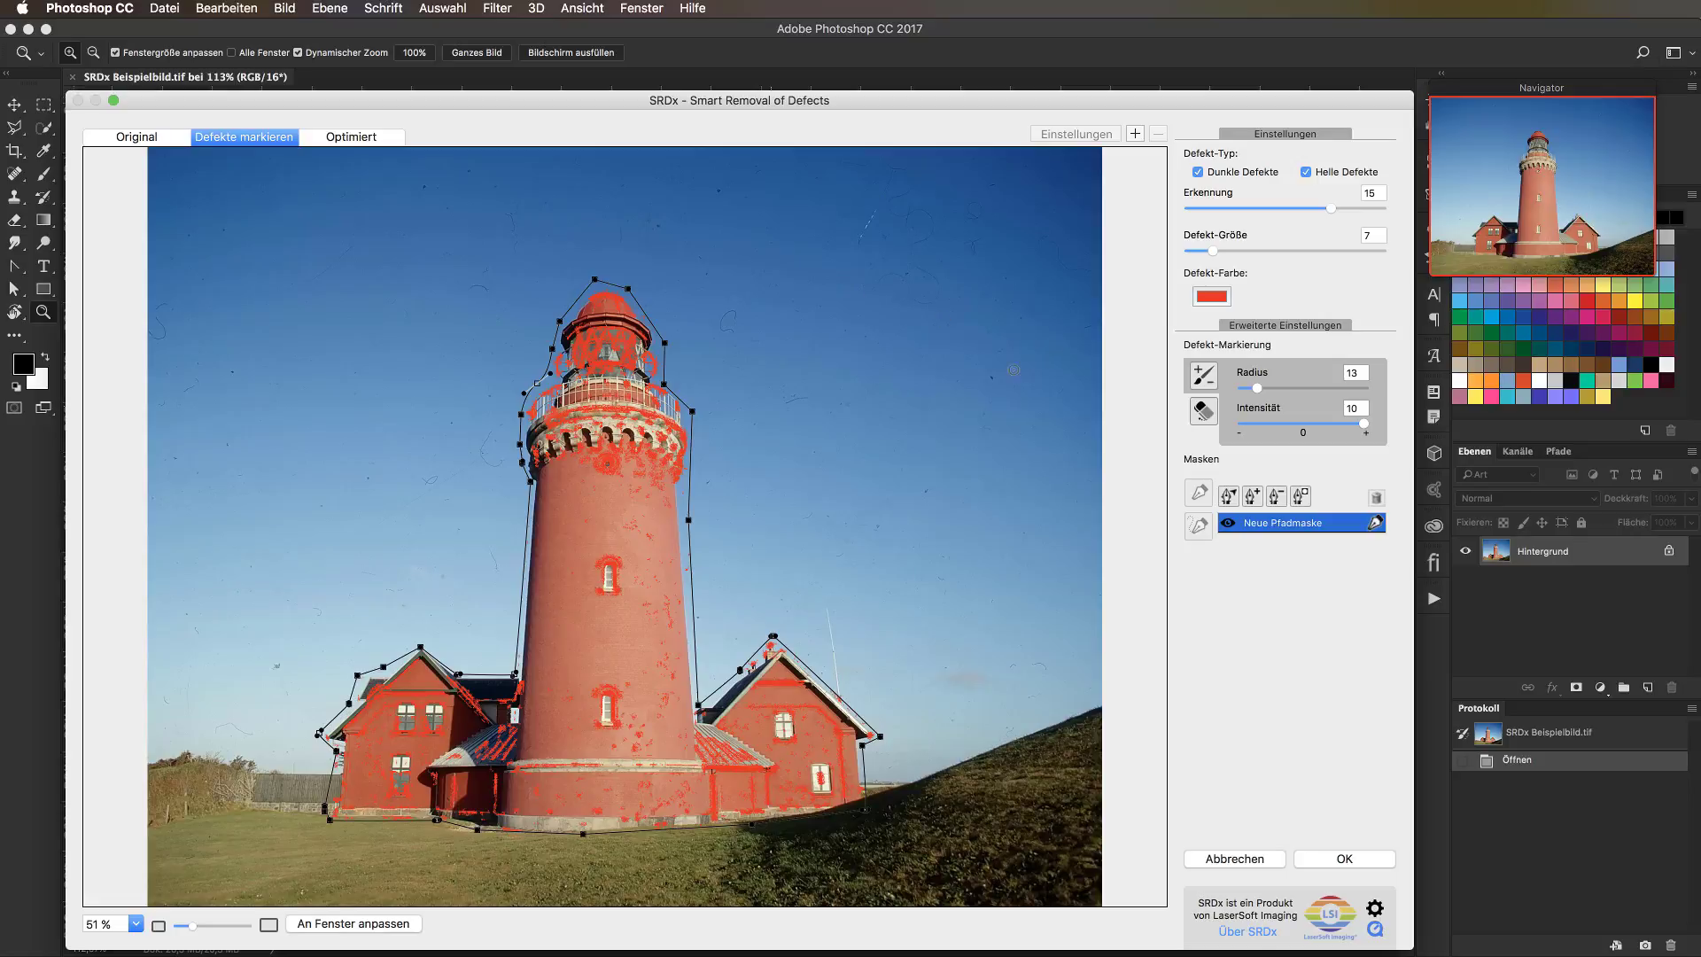
# Invert the Neue Pfadmaske so the lighthouse and houses are protected from cleanup.
pyautogui.click(1301, 502)
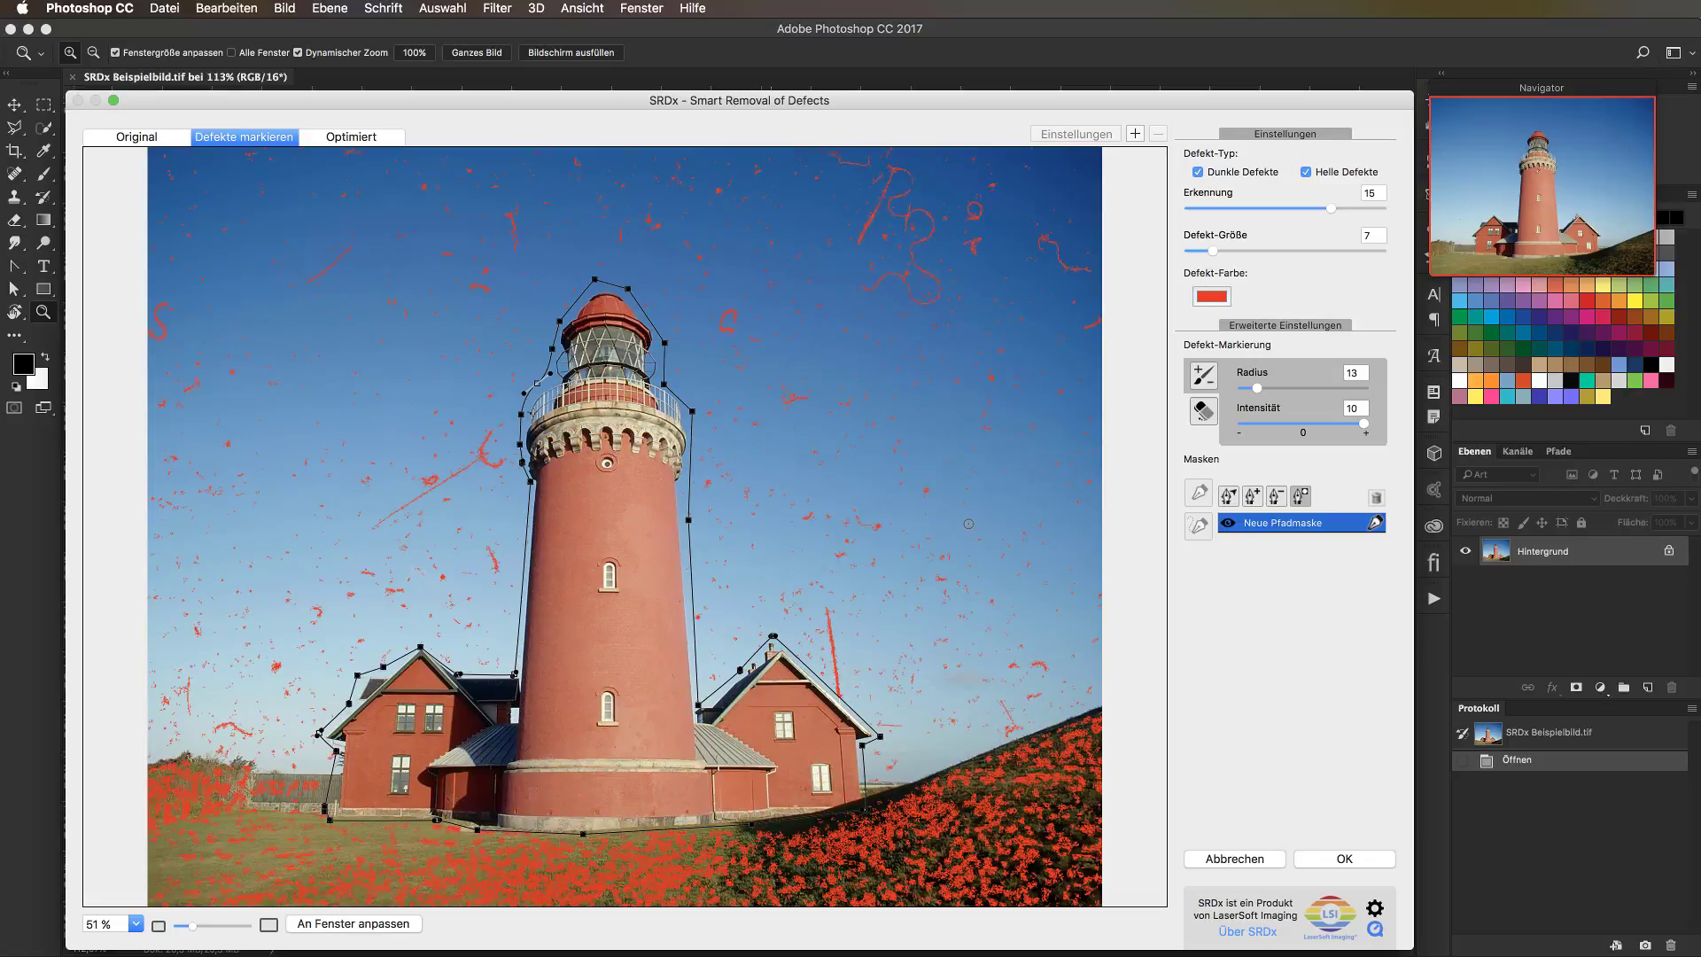
# Compare the Optimiert result at 86,2% zoom against the Original, then return to Optimiert.
pyautogui.click(347, 140)
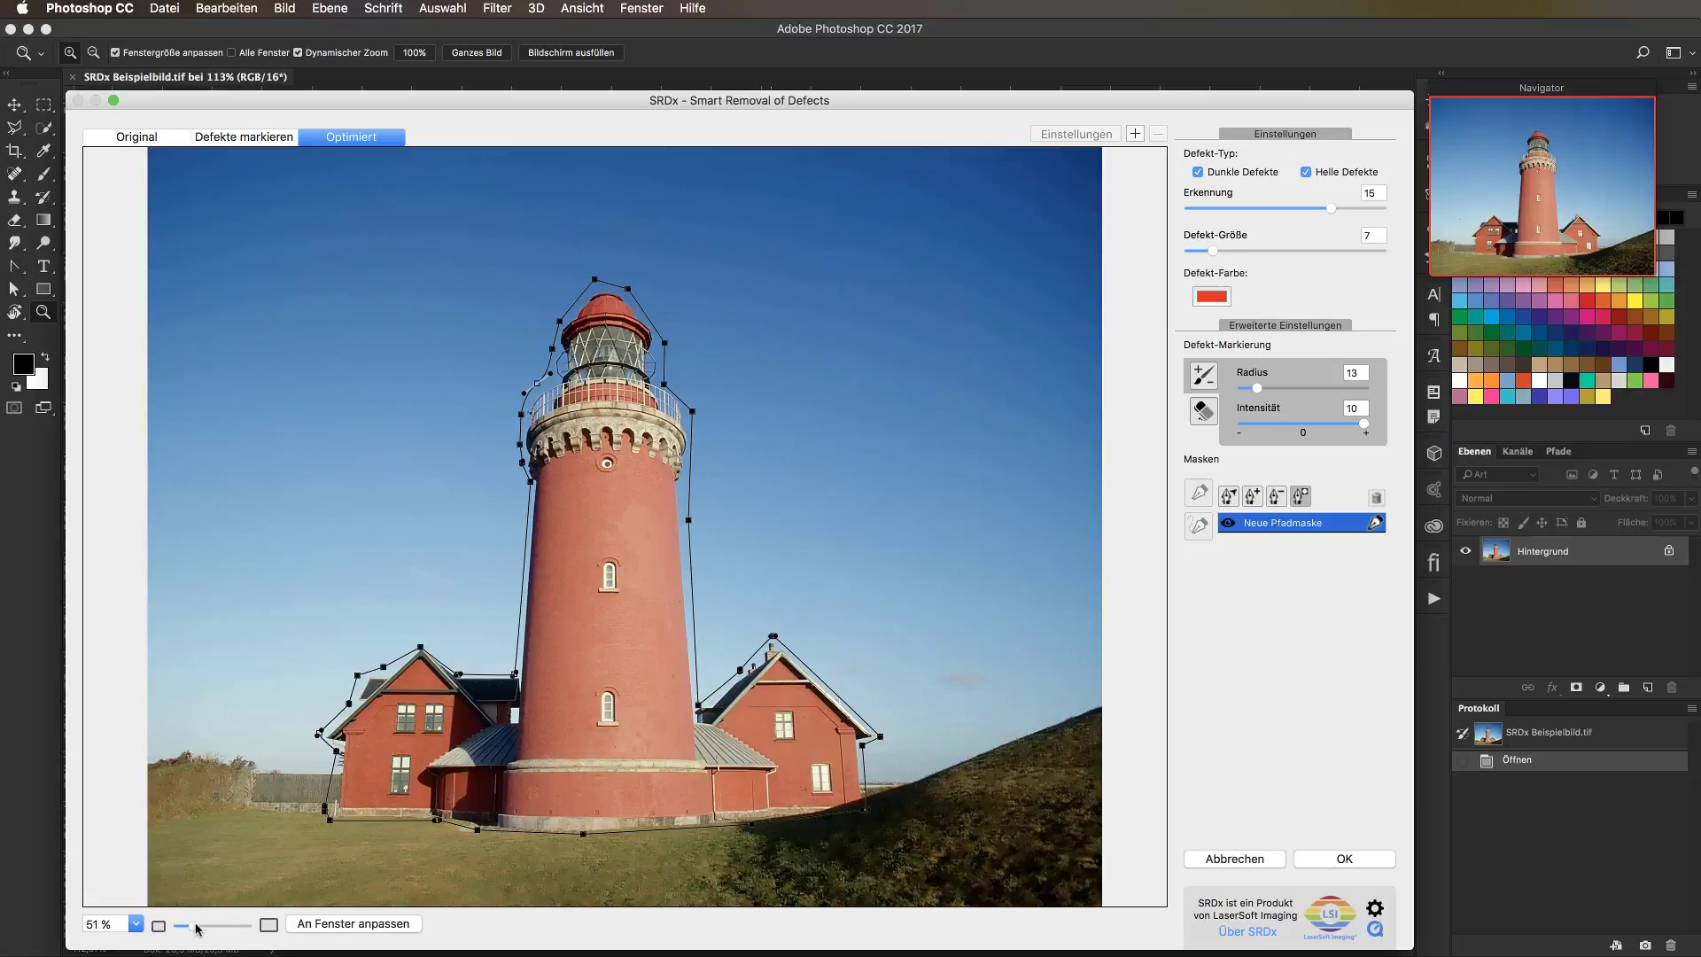
pyautogui.moveTo(193, 926); pyautogui.dragTo(205, 925)
pyautogui.hscroll(5, 998, 761)
pyautogui.scroll(-4, 997, 762)
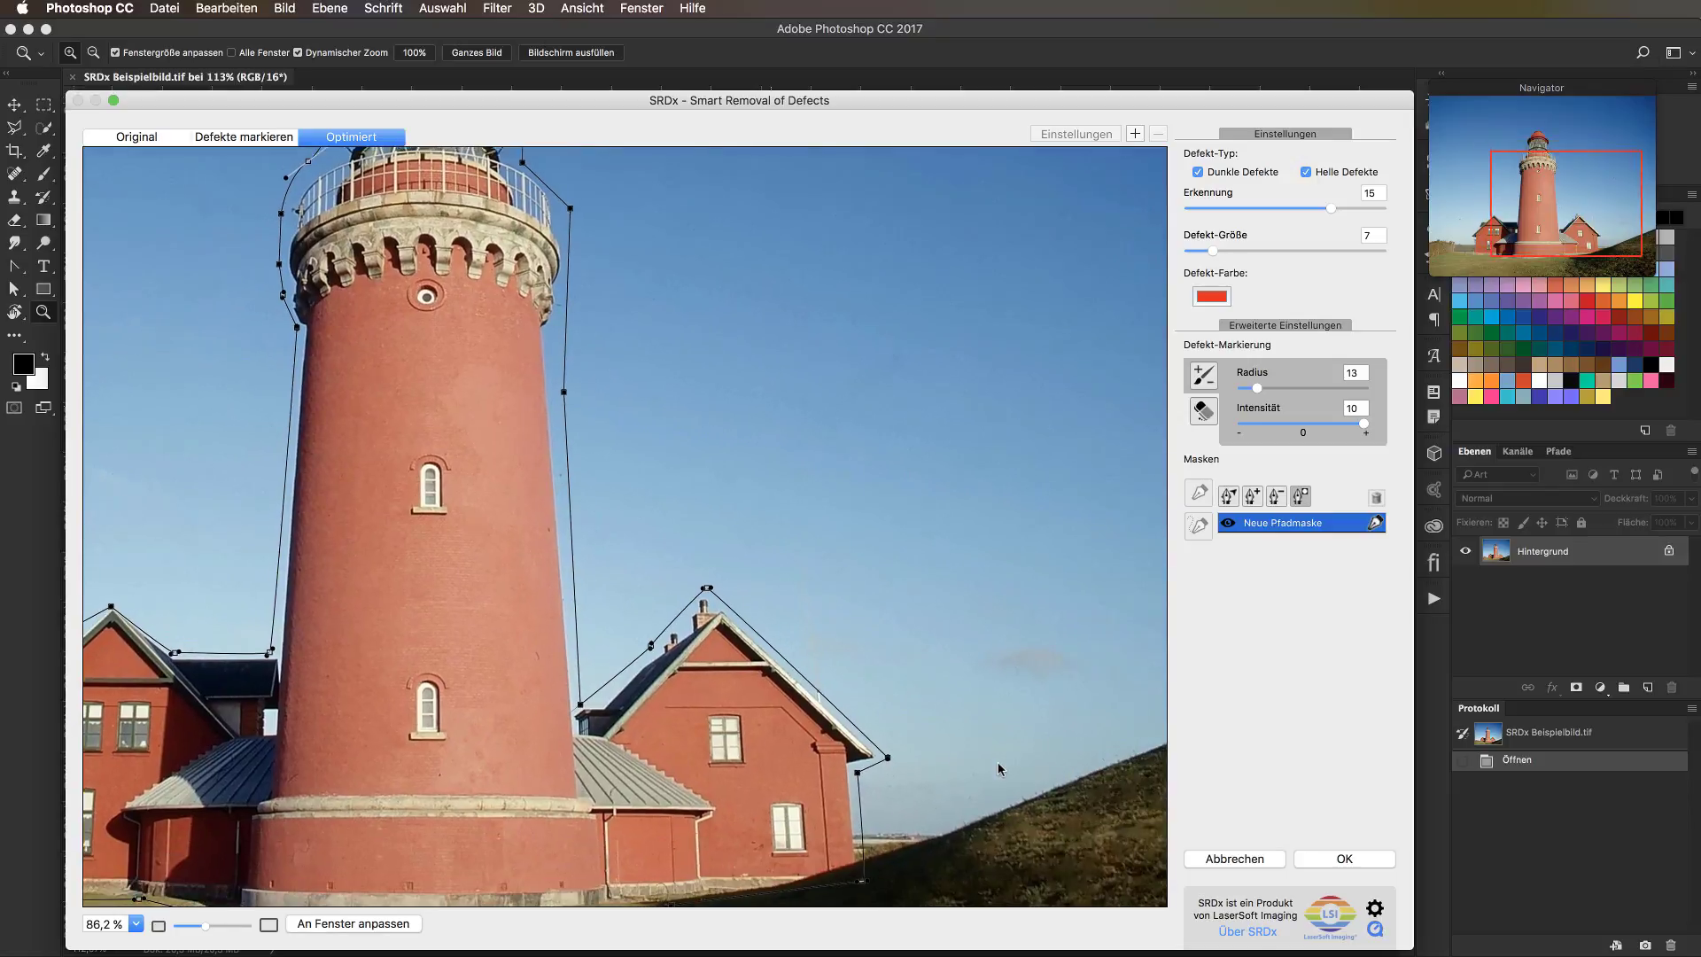
pyautogui.click(125, 138)
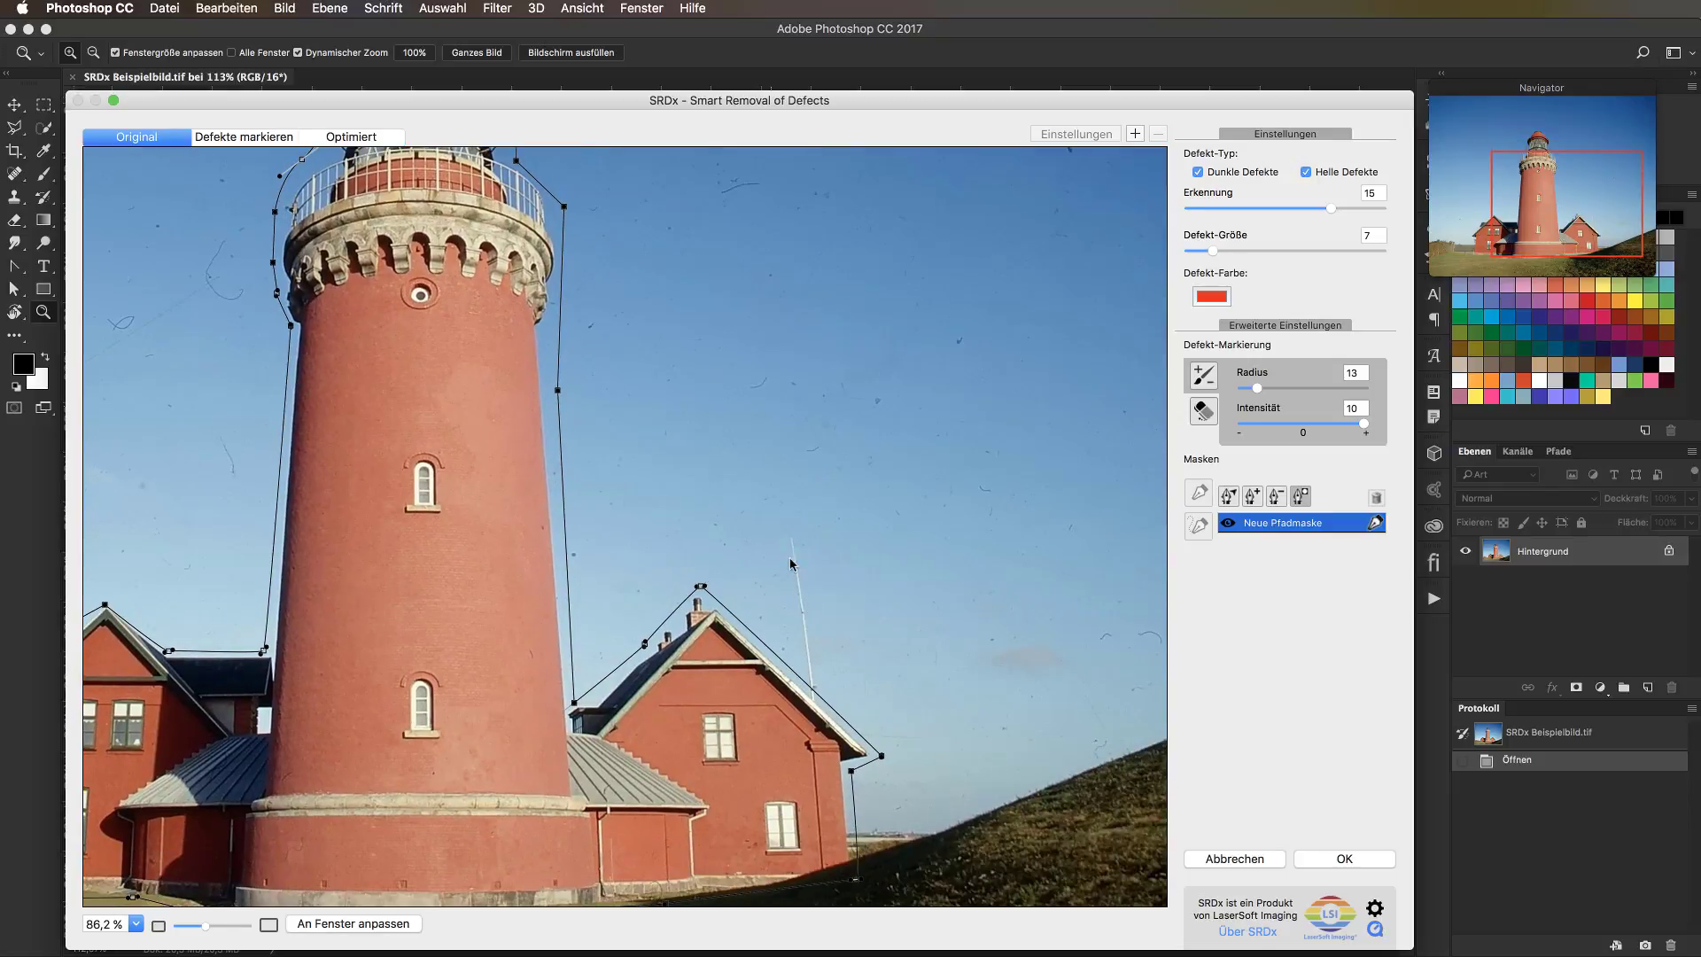
pyautogui.click(363, 143)
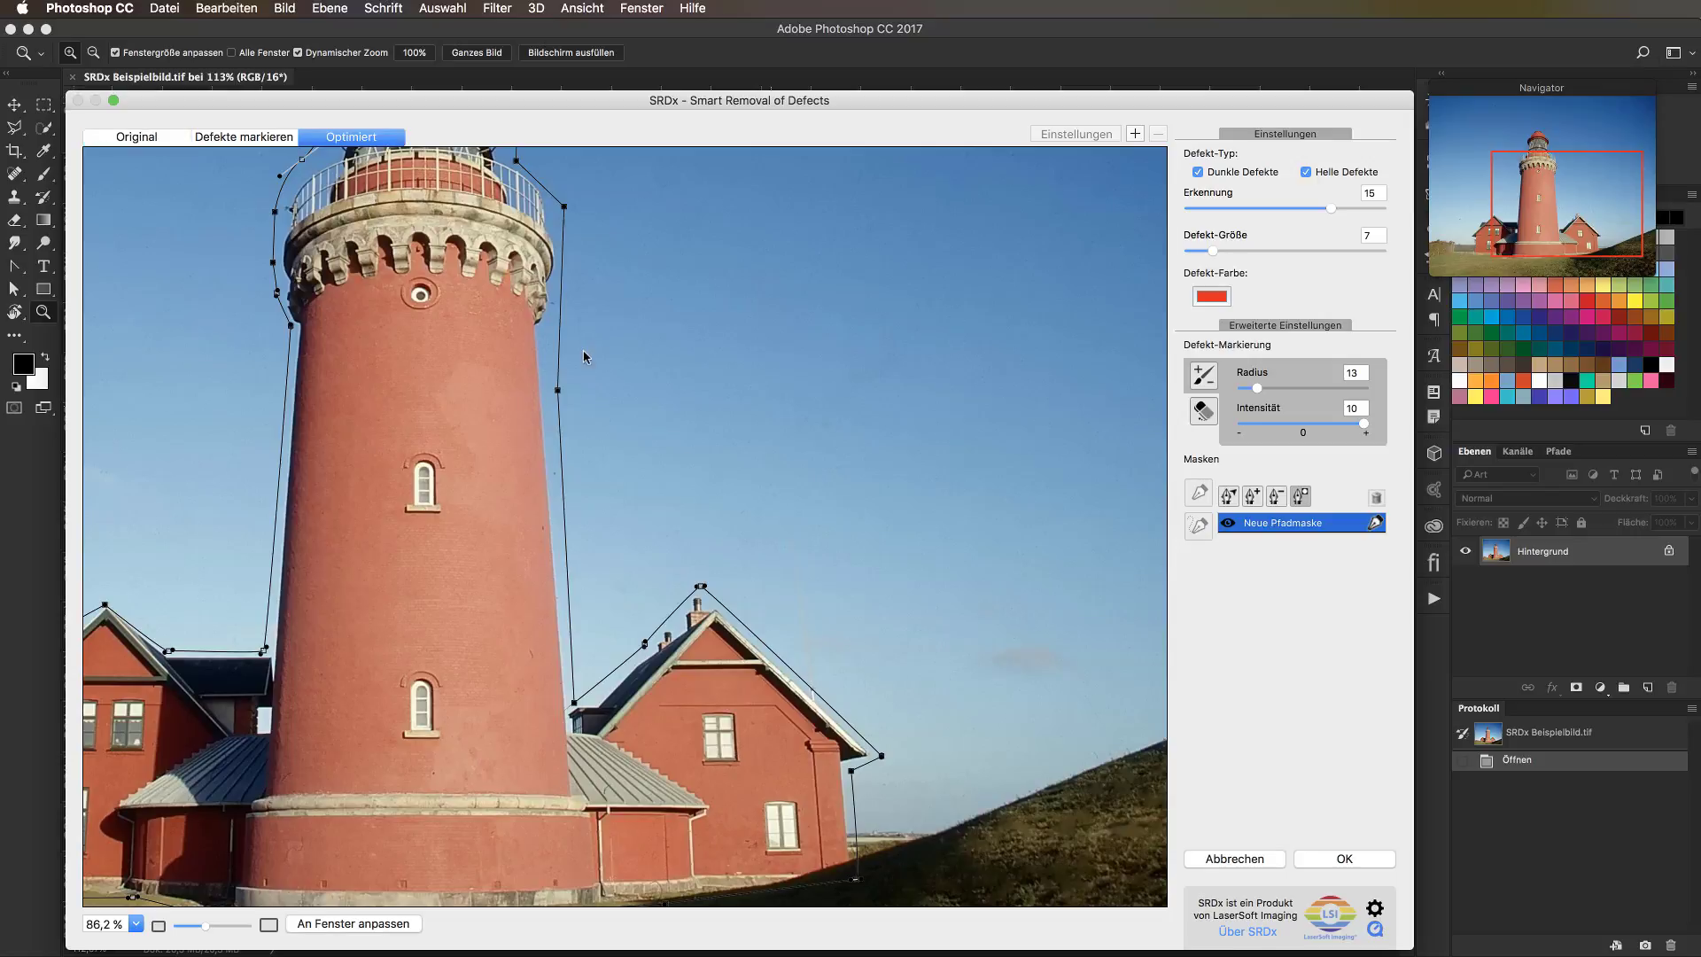
# Show the red defect markings and erase the antenna's marking with a radius-19 defect eraser.
pyautogui.click(221, 137)
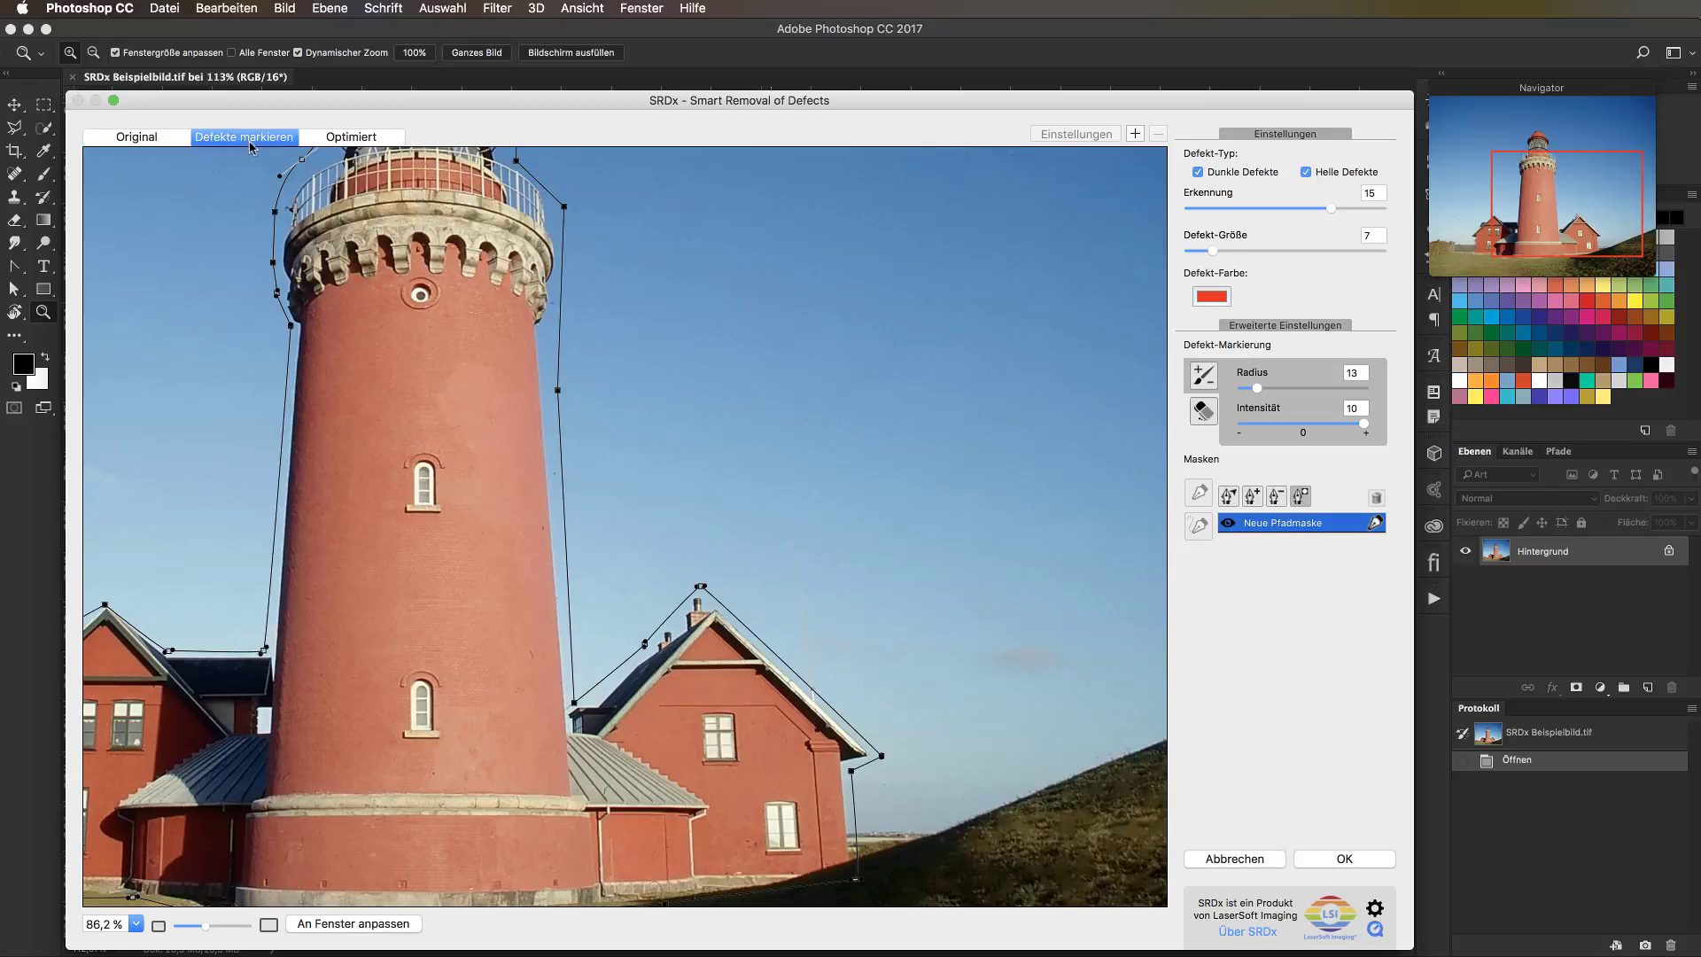
pyautogui.scroll(-1, 885, 586)
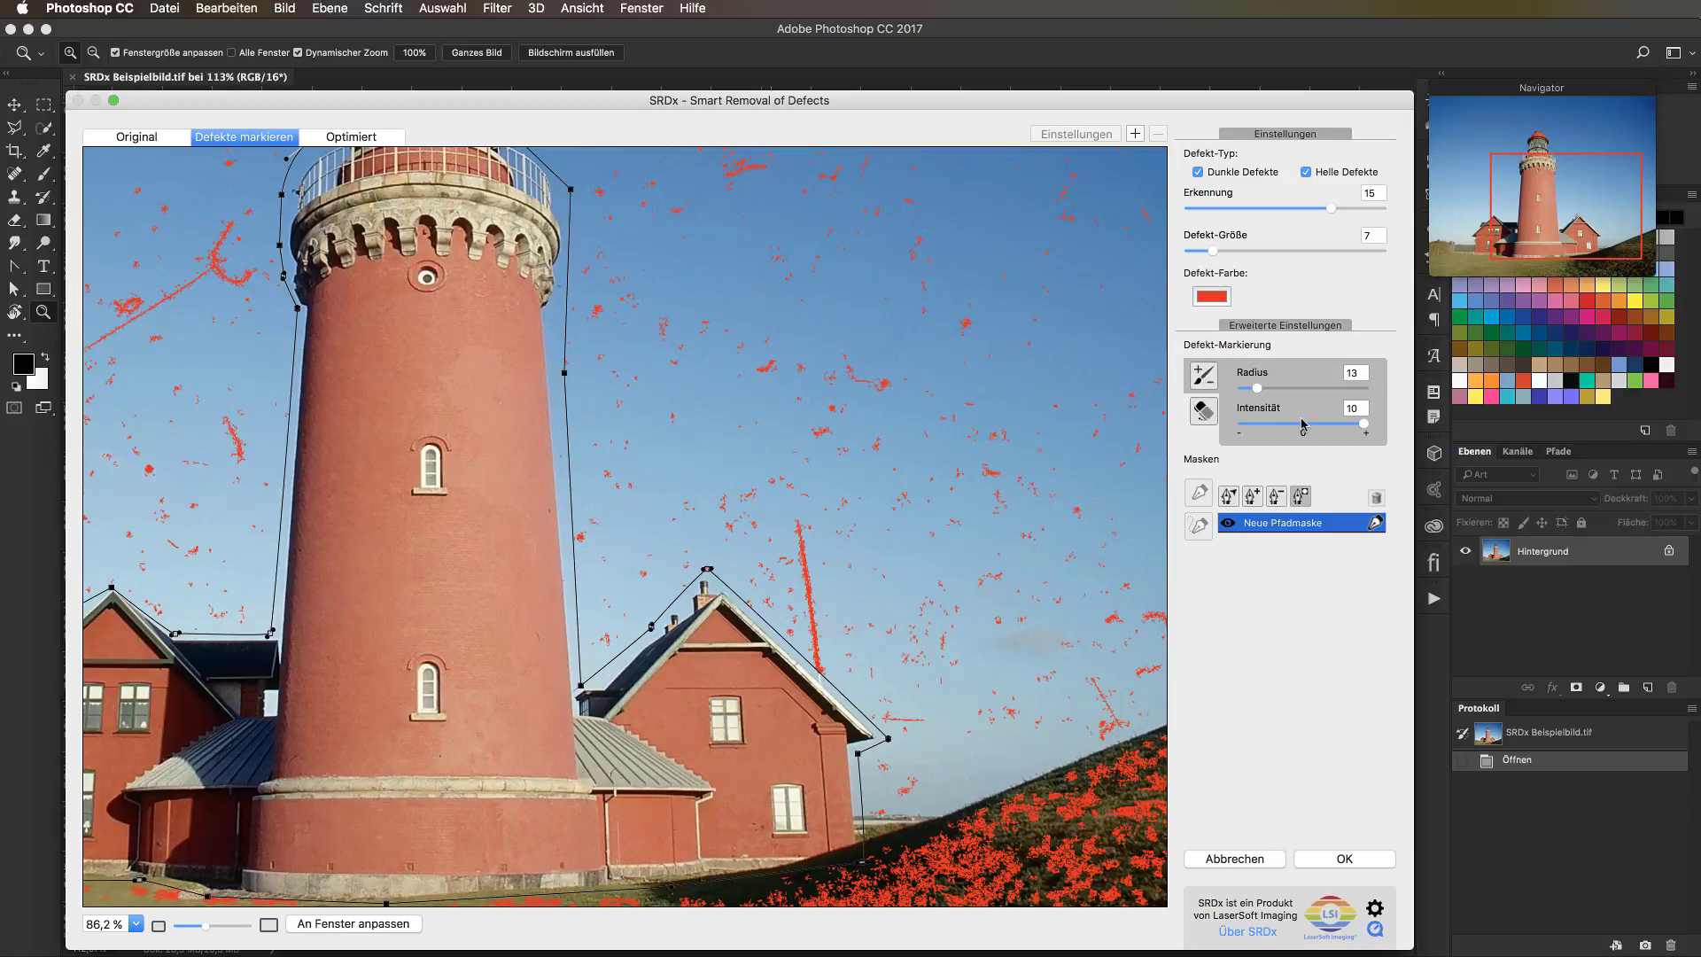
pyautogui.click(1204, 411)
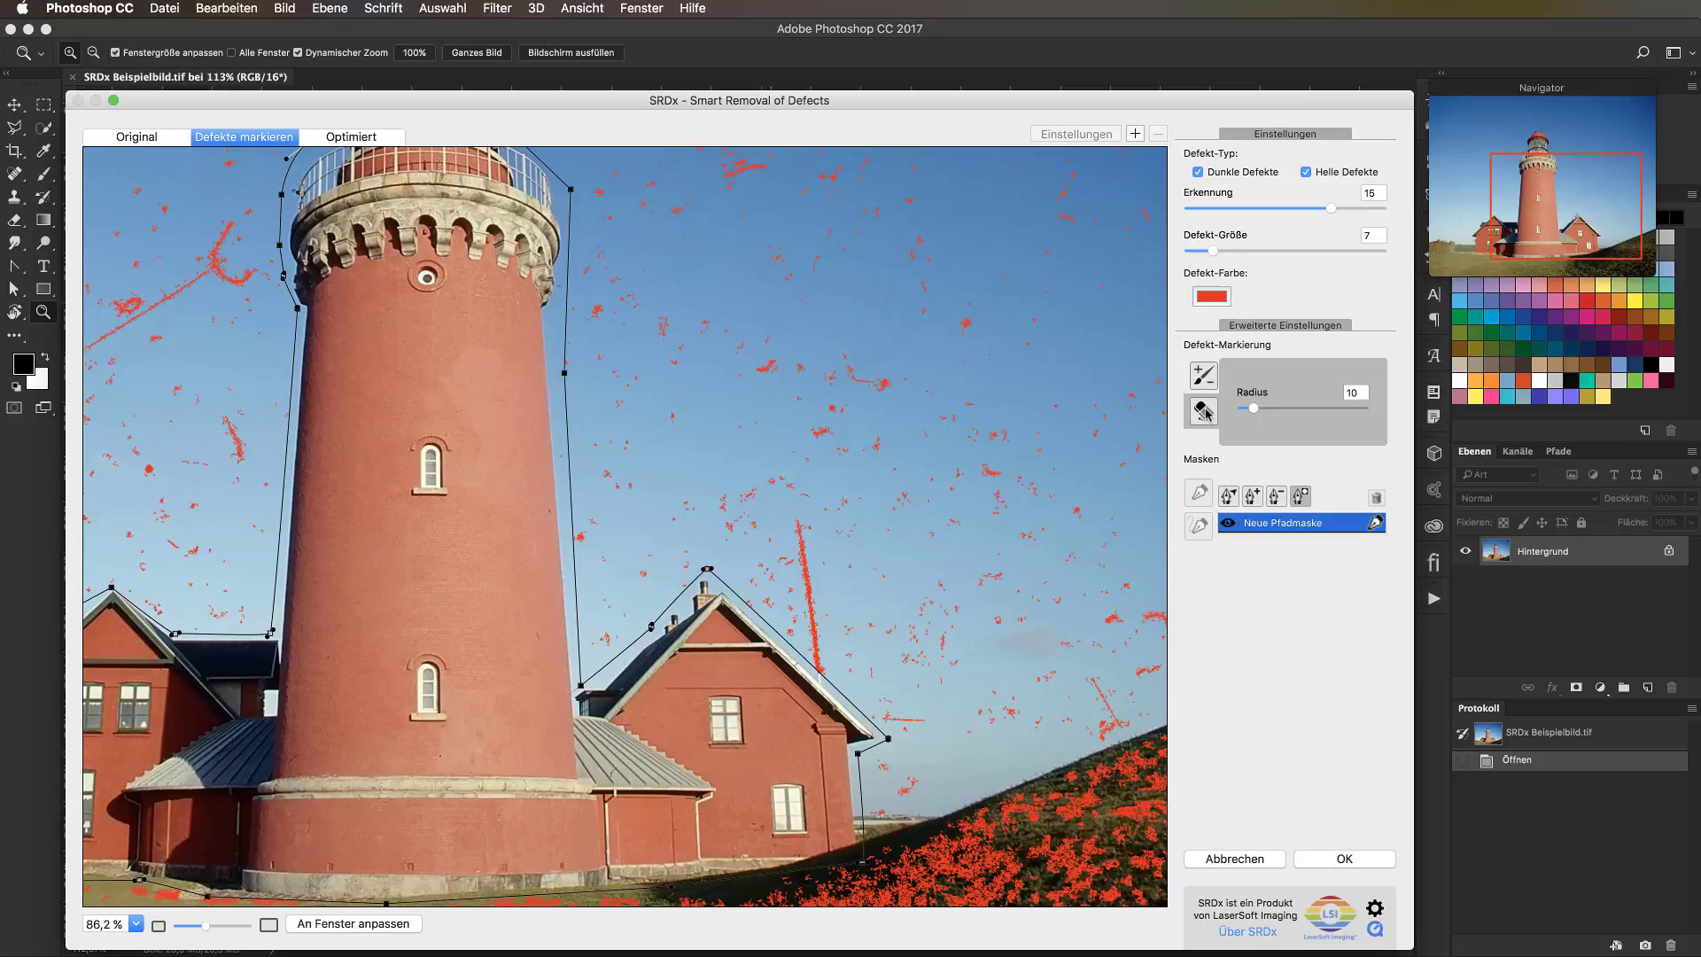
pyautogui.moveTo(1253, 407); pyautogui.dragTo(1310, 408)
pyautogui.moveTo(1310, 408); pyautogui.dragTo(1256, 409)
pyautogui.moveTo(798, 526); pyautogui.dragTo(821, 676)
# Confirm the SRDx cleanup, zoom in to check the antenna, then fit the photo on screen.
pyautogui.click(1314, 857)
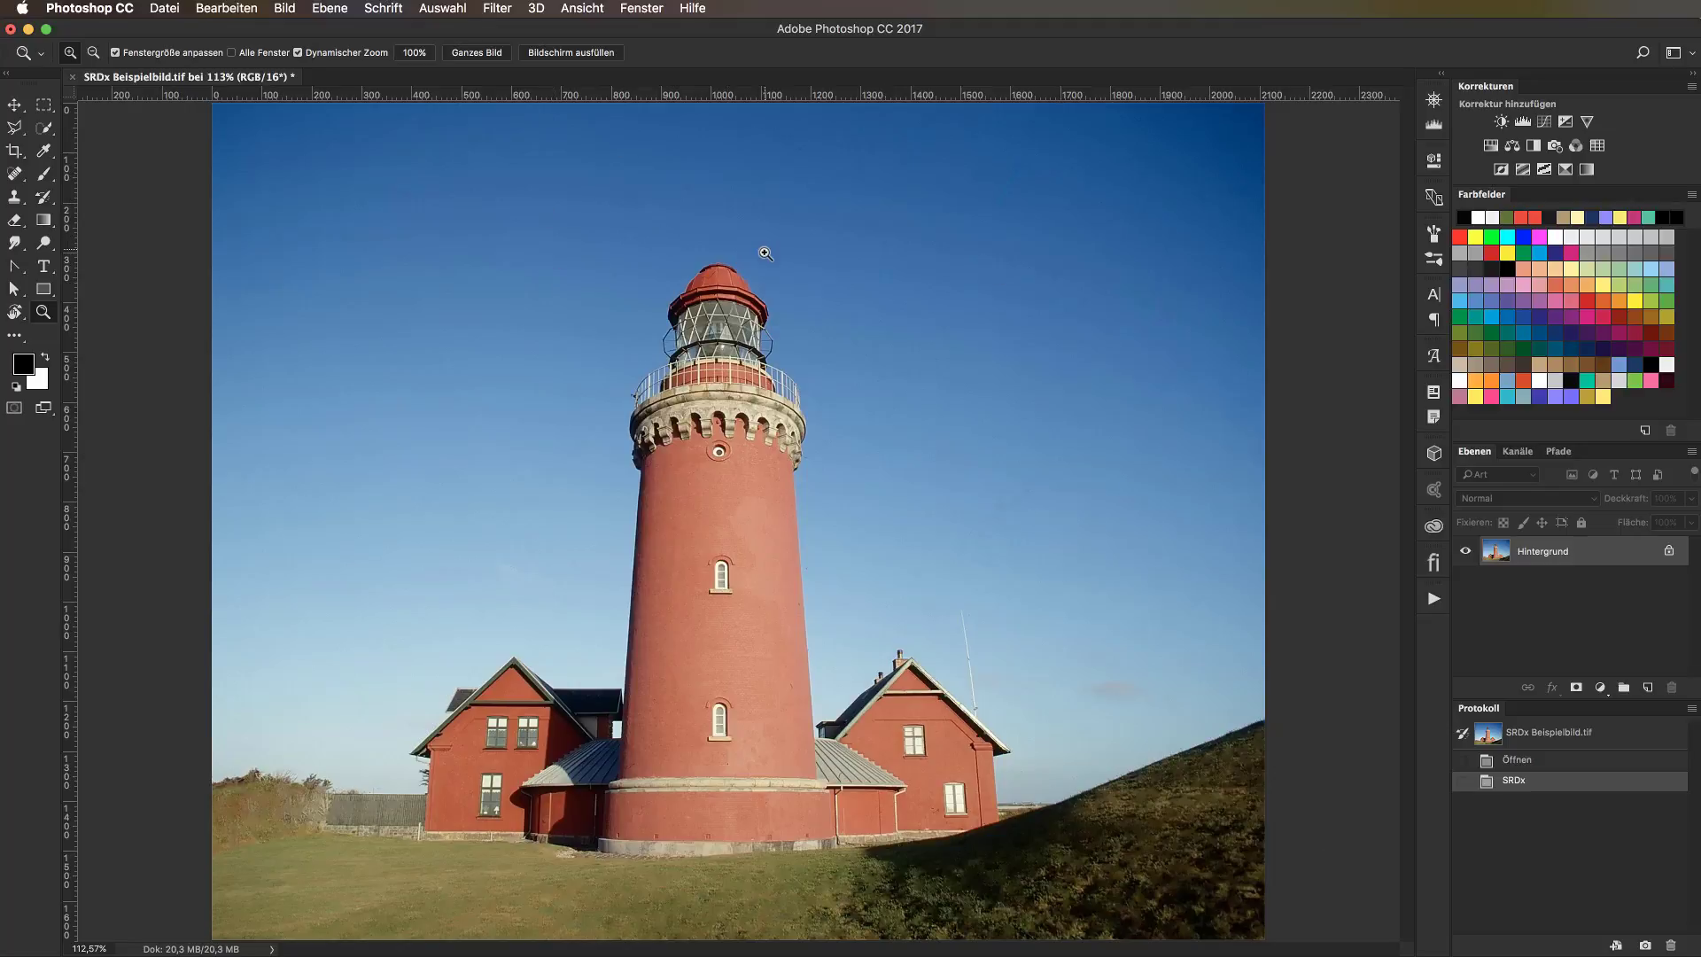
pyautogui.click(986, 699)
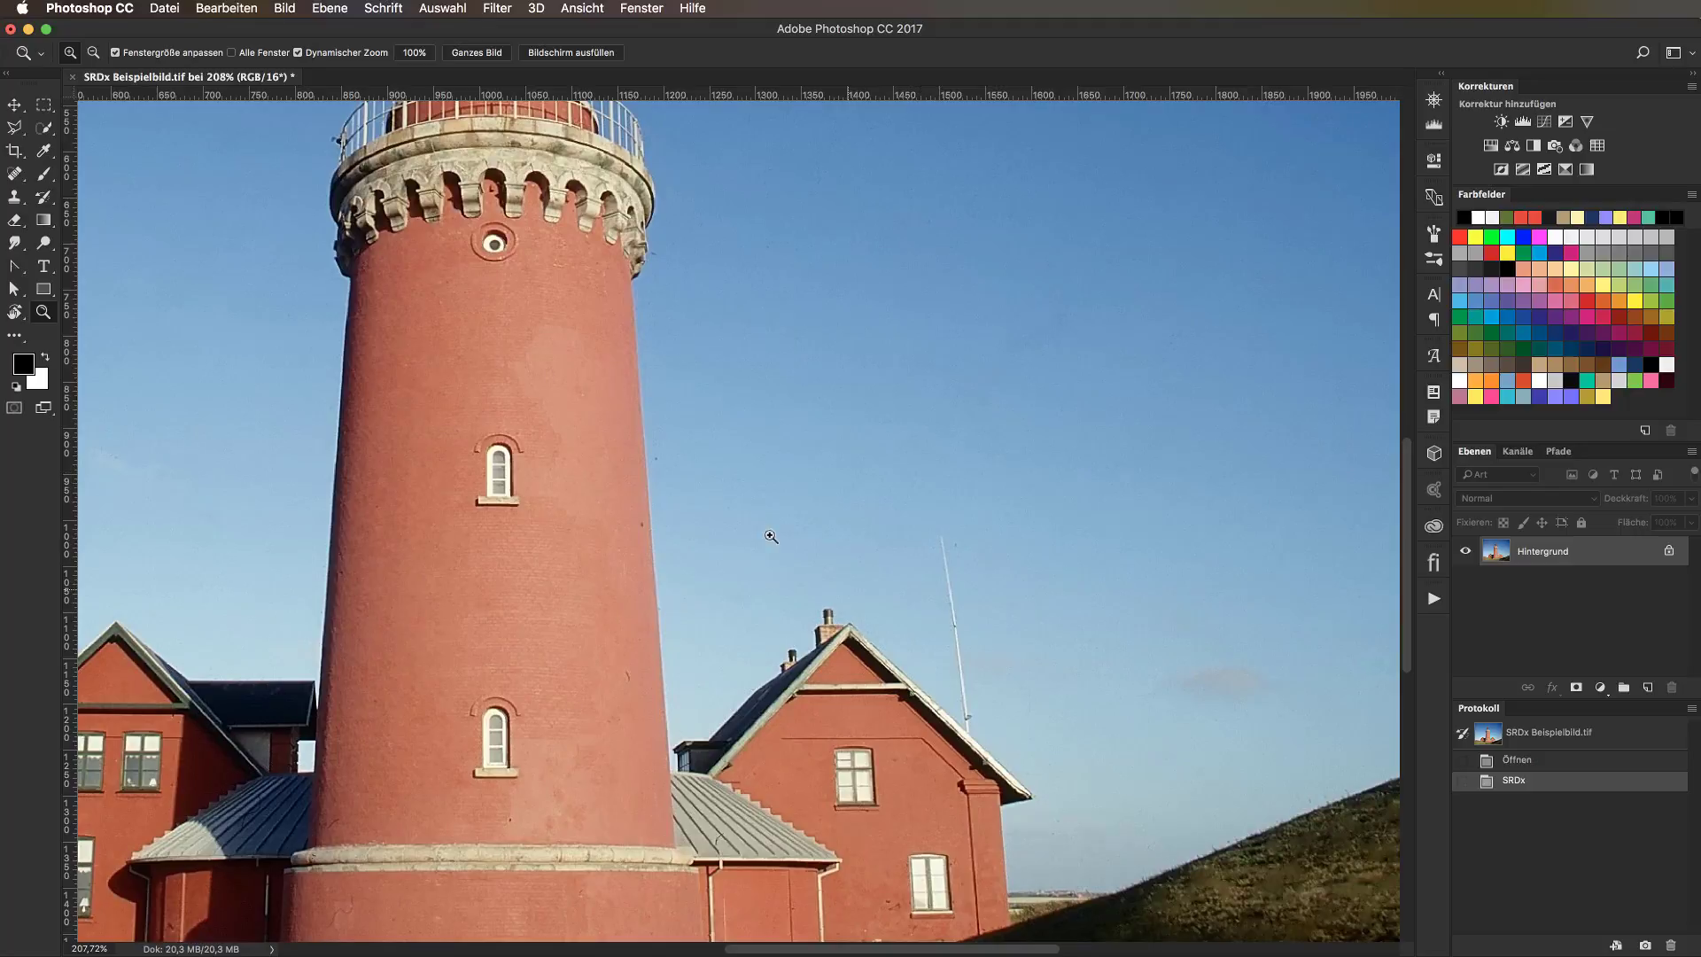
pyautogui.press('super+0')
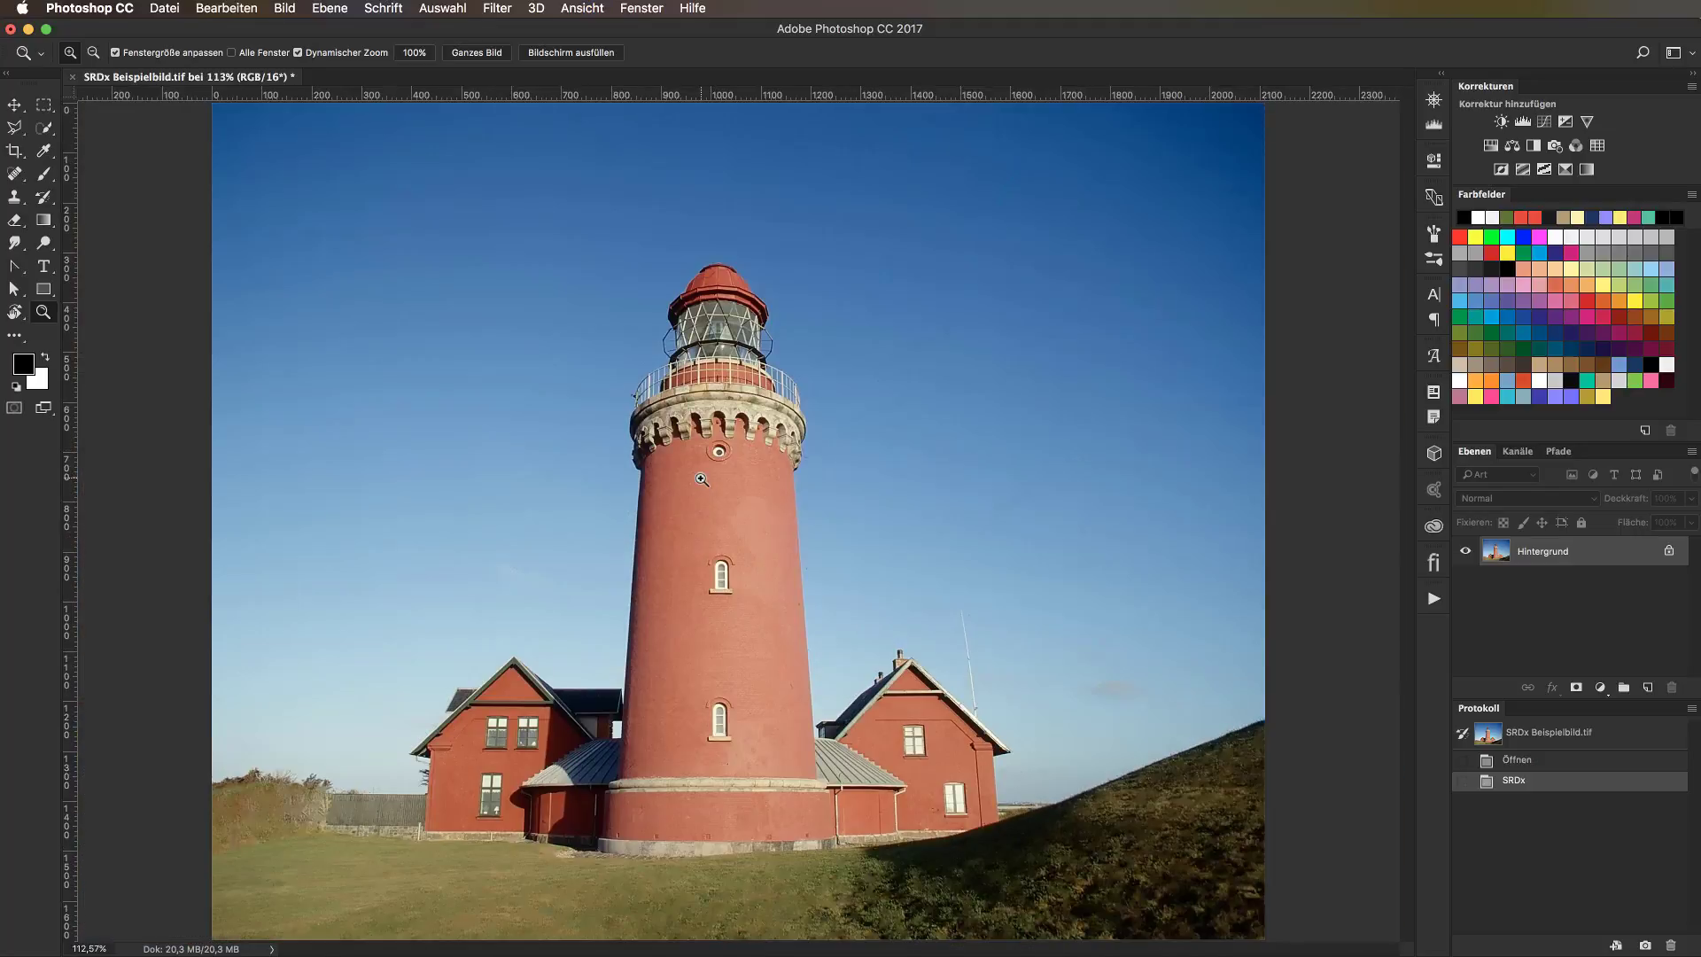